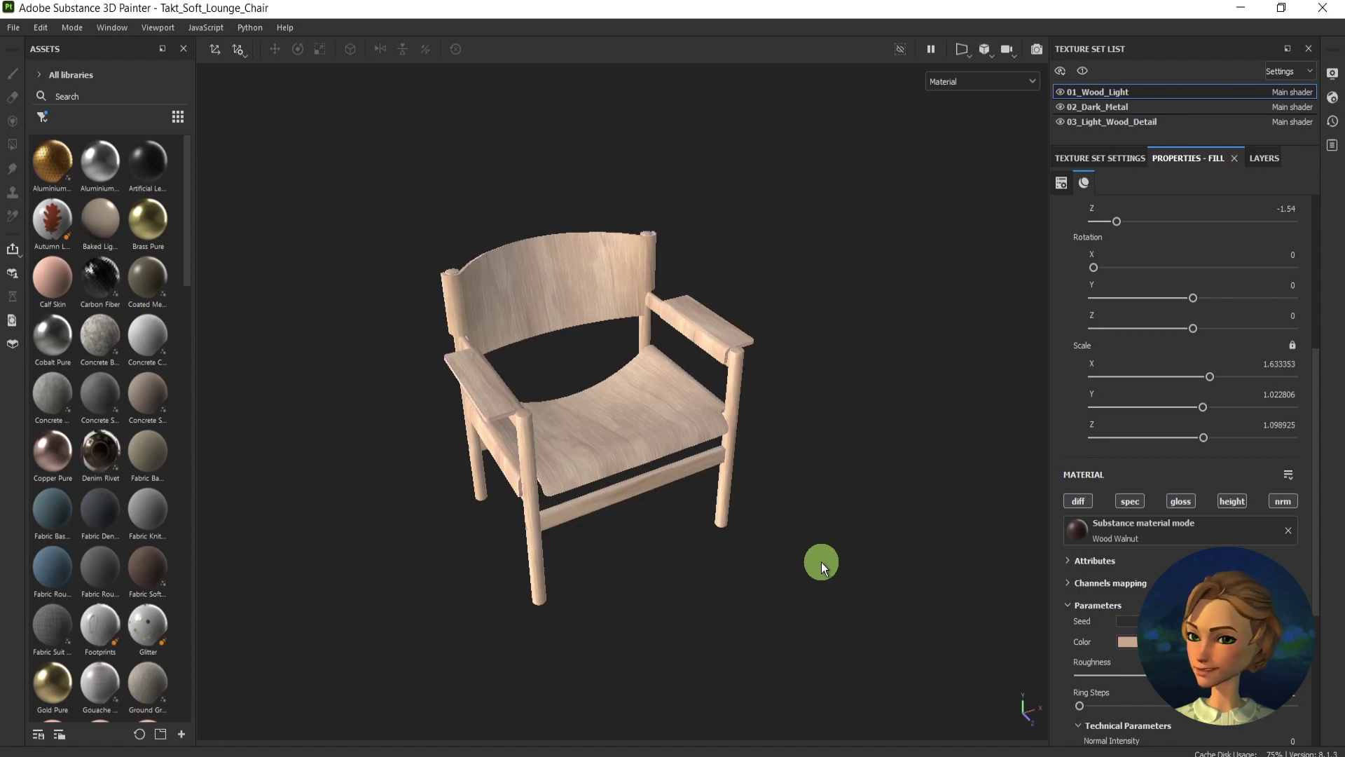
Step: Switch to the browser and examine the mask map channel diagram in Unity's Mask and detail maps documentation, then return to Substance 3D Painter
click(377, 343)
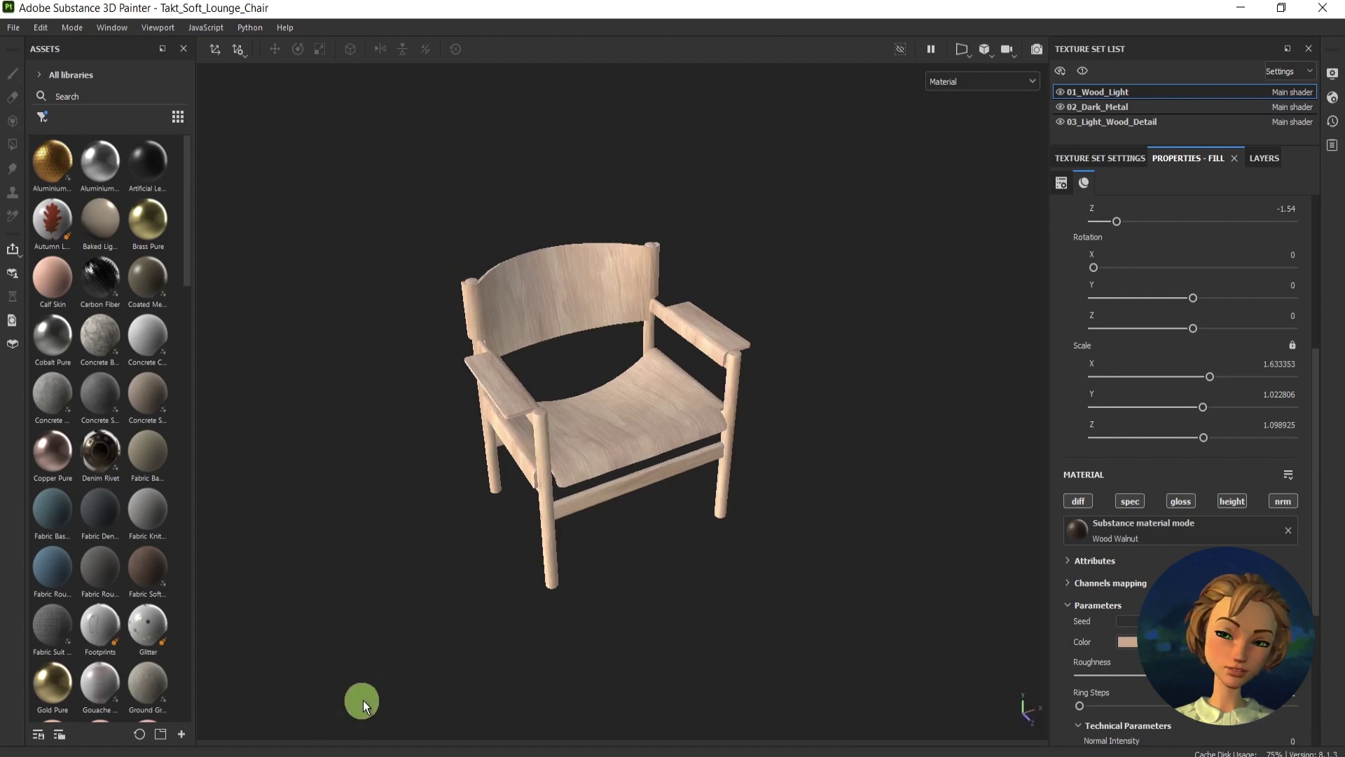
mouse_move(334, 751)
click(430, 717)
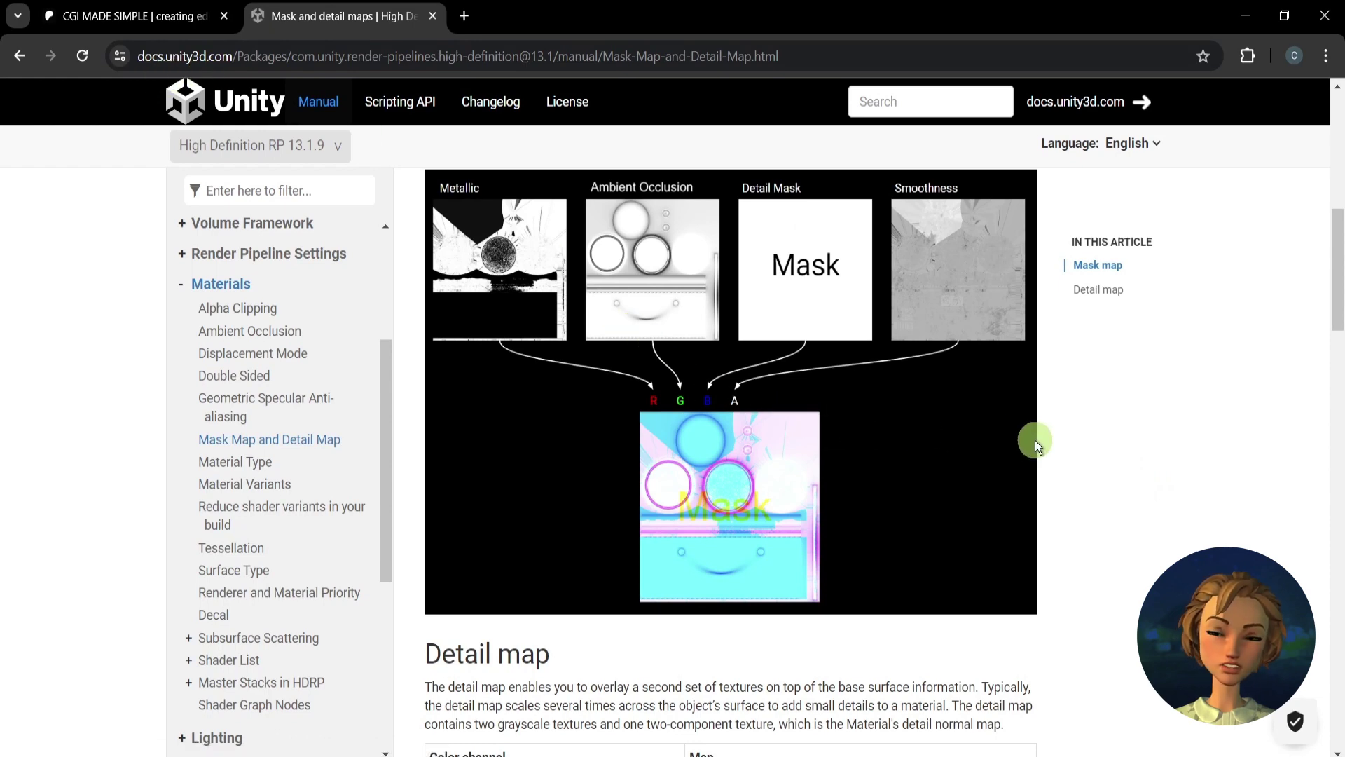
scroll(1072, 452, up, 1)
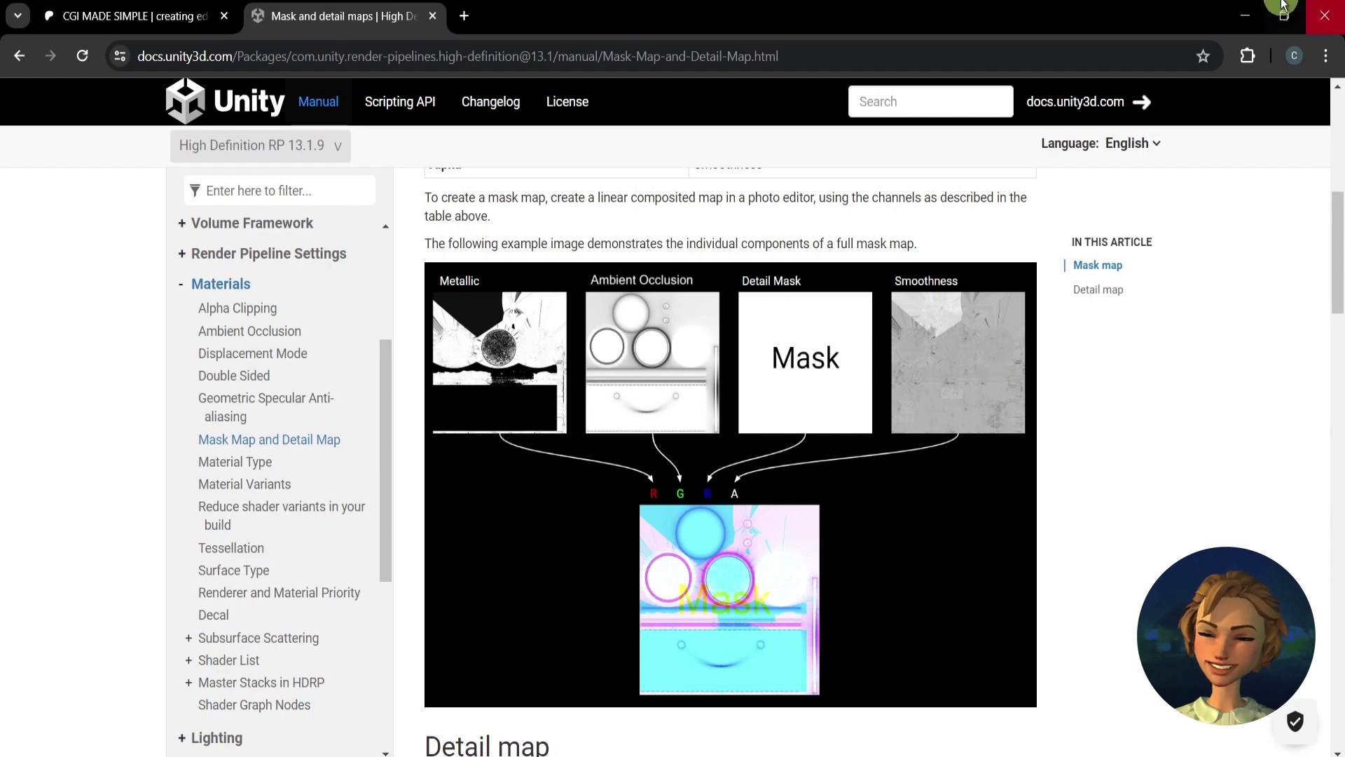
click(1245, 16)
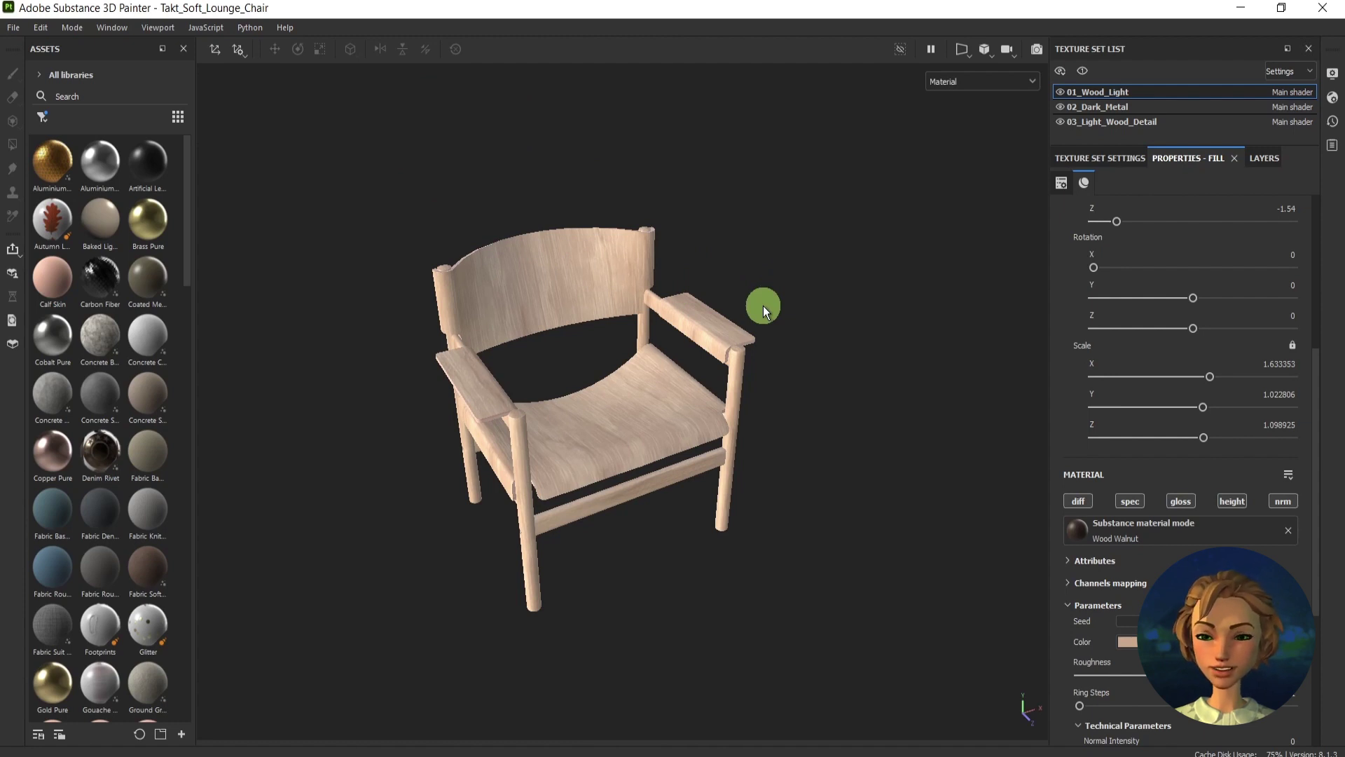
Step: Look up the 3D Model Giveaway post with the Takt_Soft_Lounge_Chair.7z link on the CGI MADE SIMPLE Patreon page in the browser
mouse_move(357, 753)
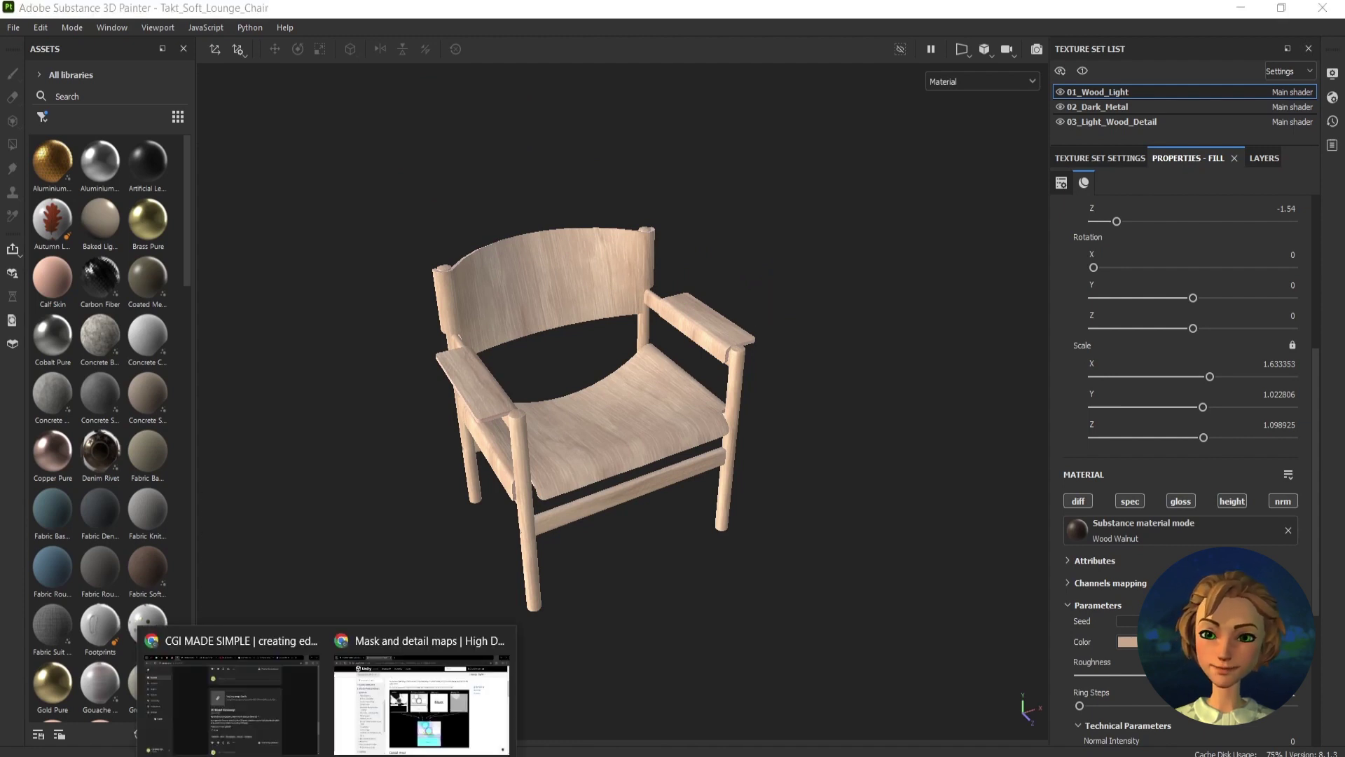
click(398, 693)
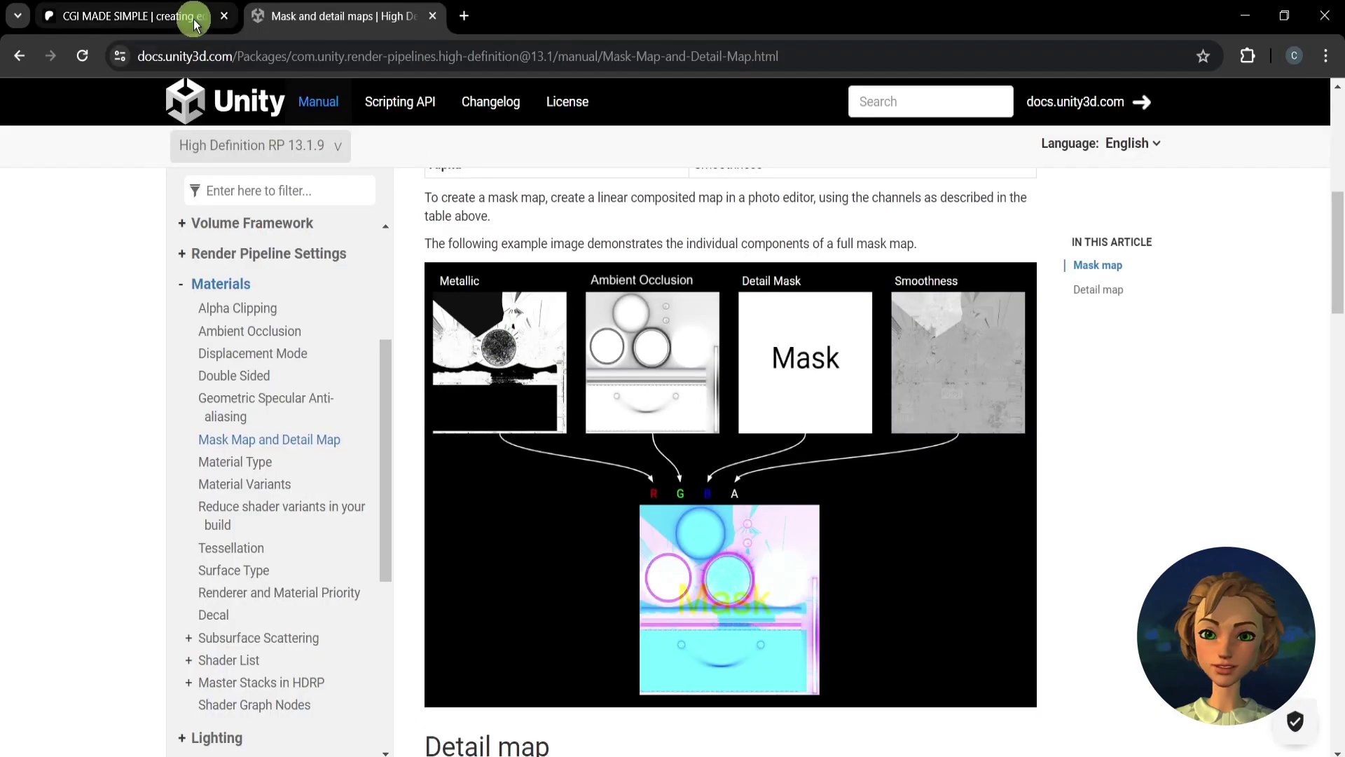
click(203, 16)
scroll(993, 344, down, 20)
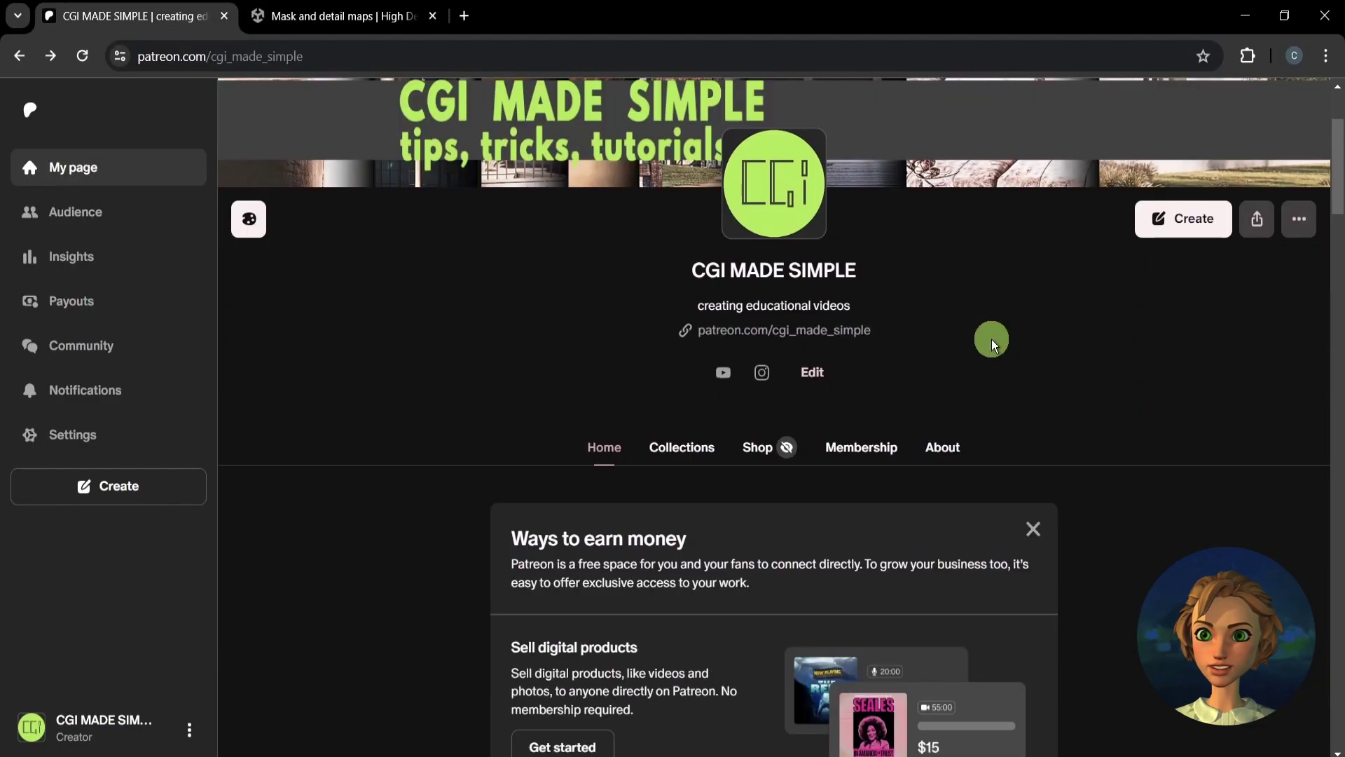
scroll(992, 343, down, 15)
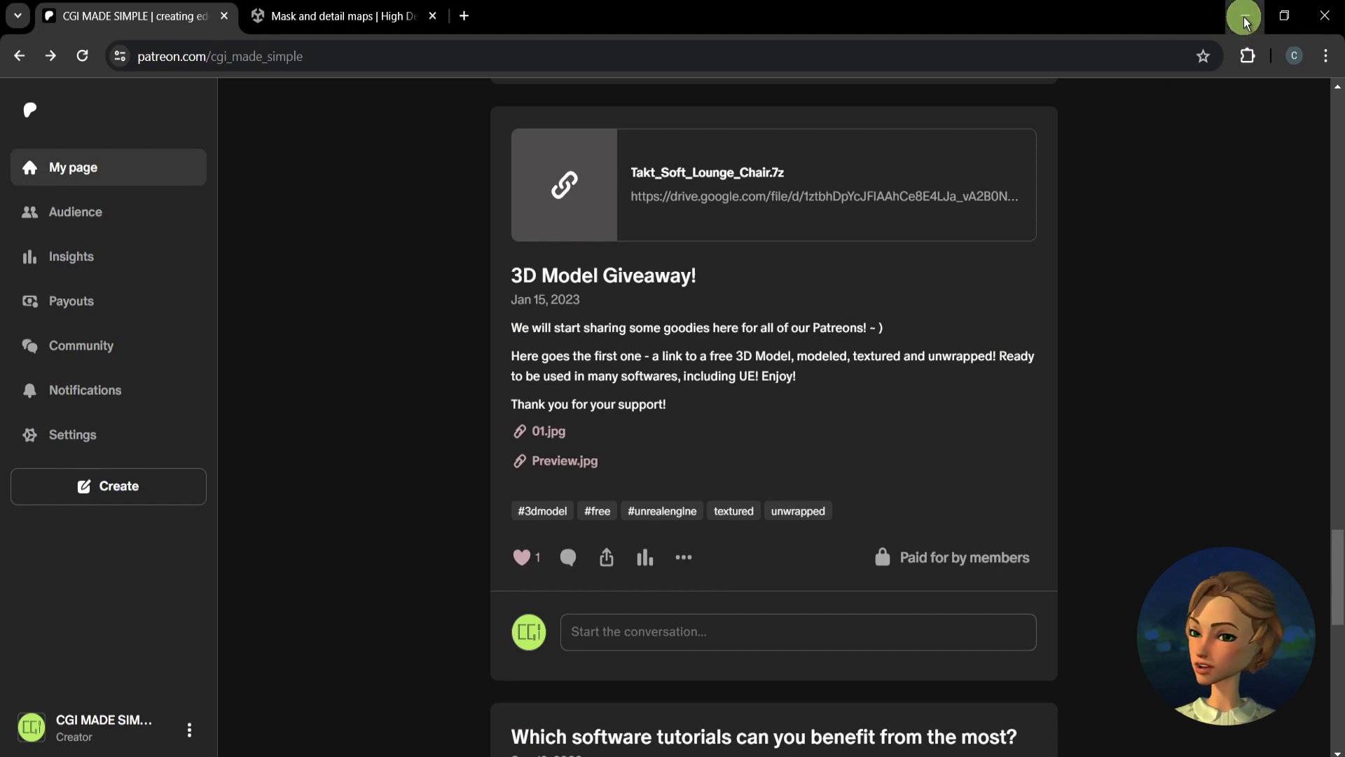
click(1245, 17)
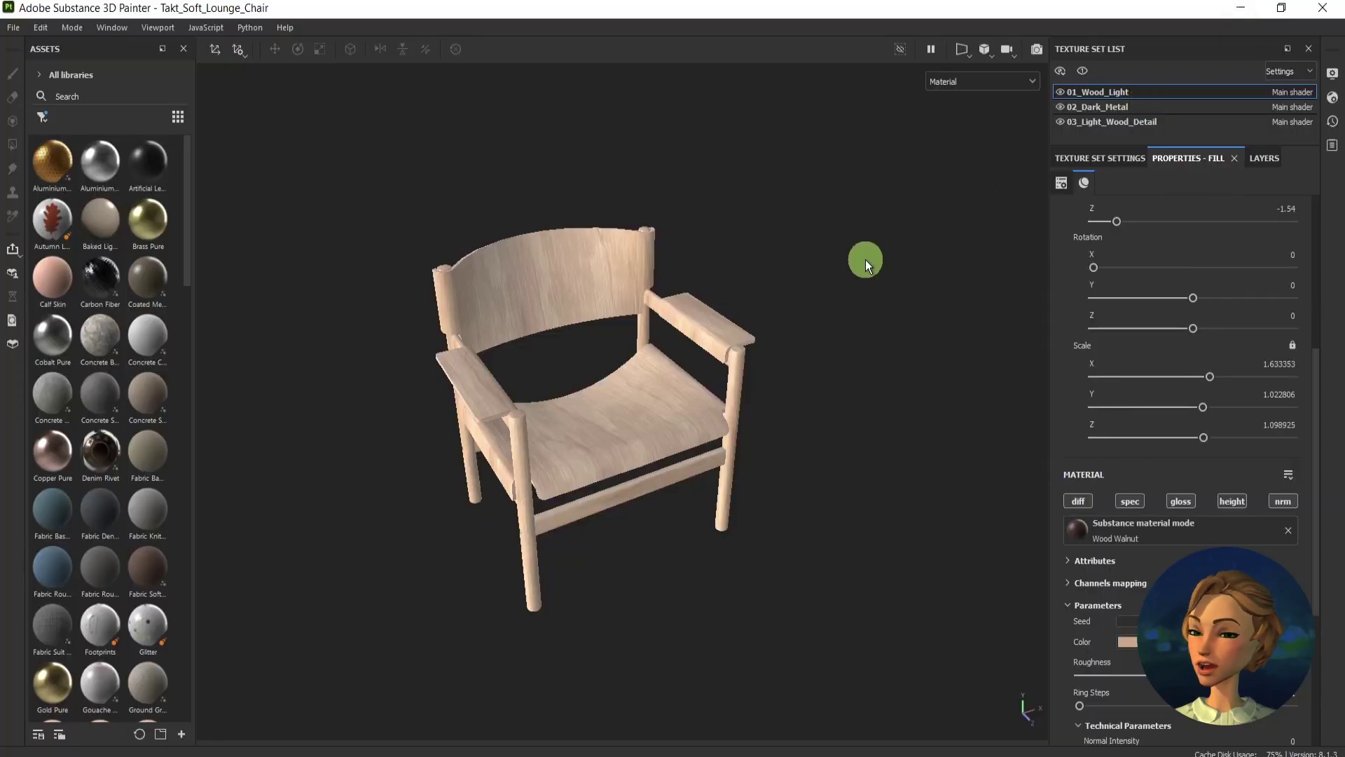
Step: Add a new R+G+B+A output map to the 01_PBR Metallic Roughness output template in the texture export settings
key(ctrl)
key(ctrl+1)
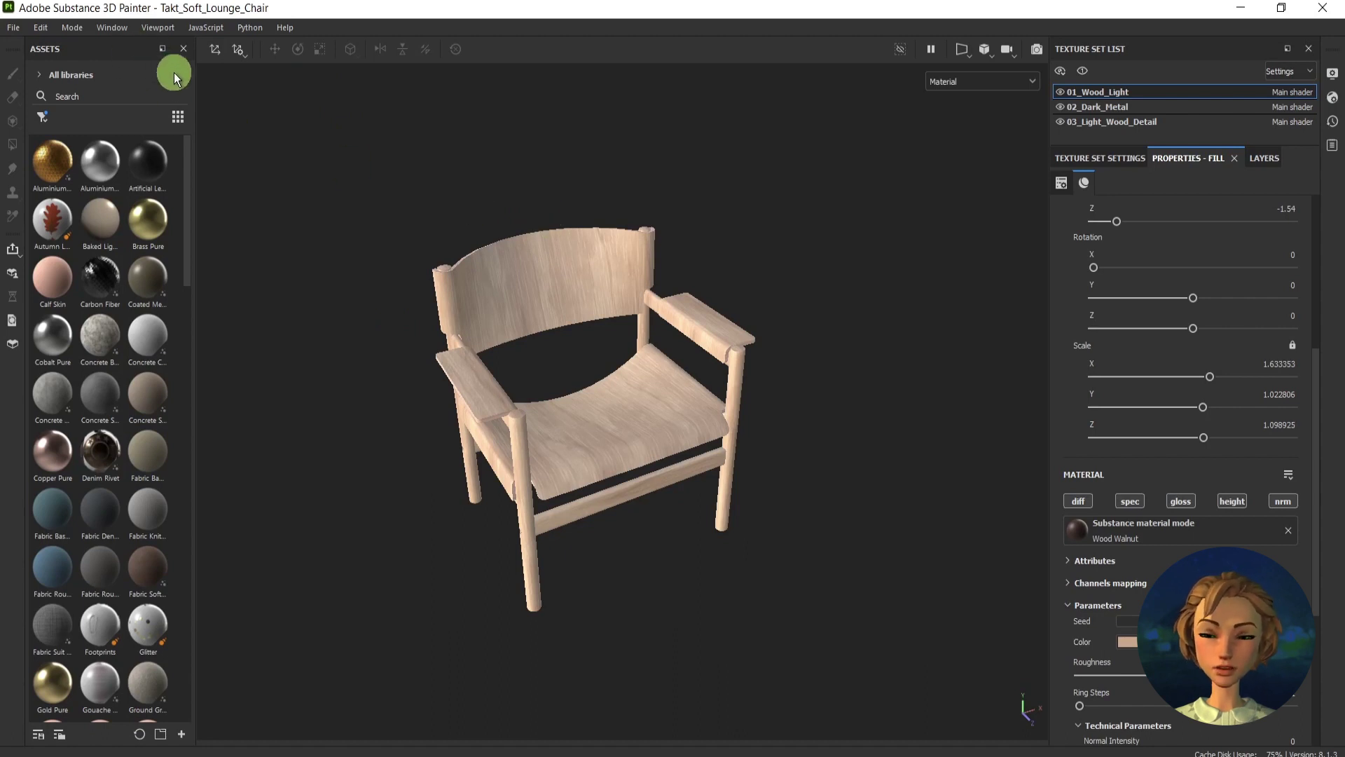
click(15, 29)
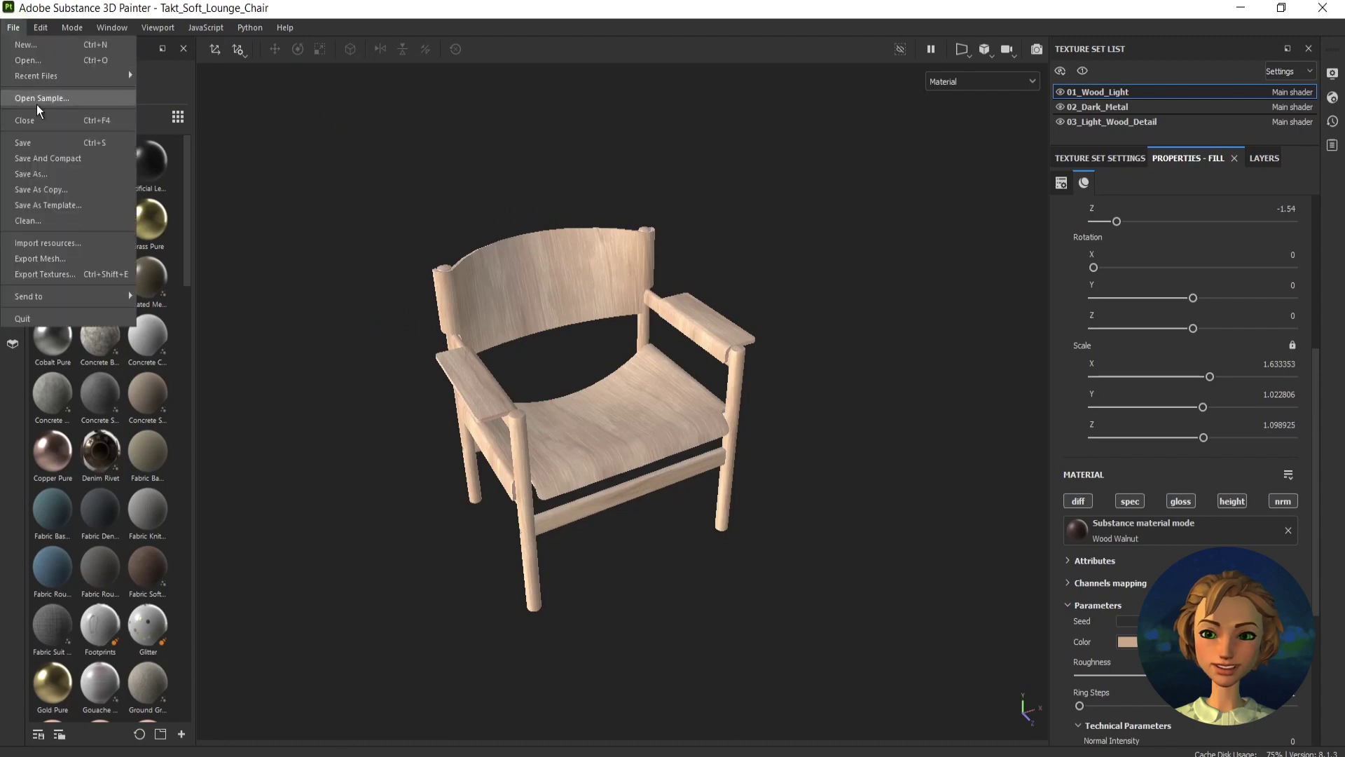
click(60, 276)
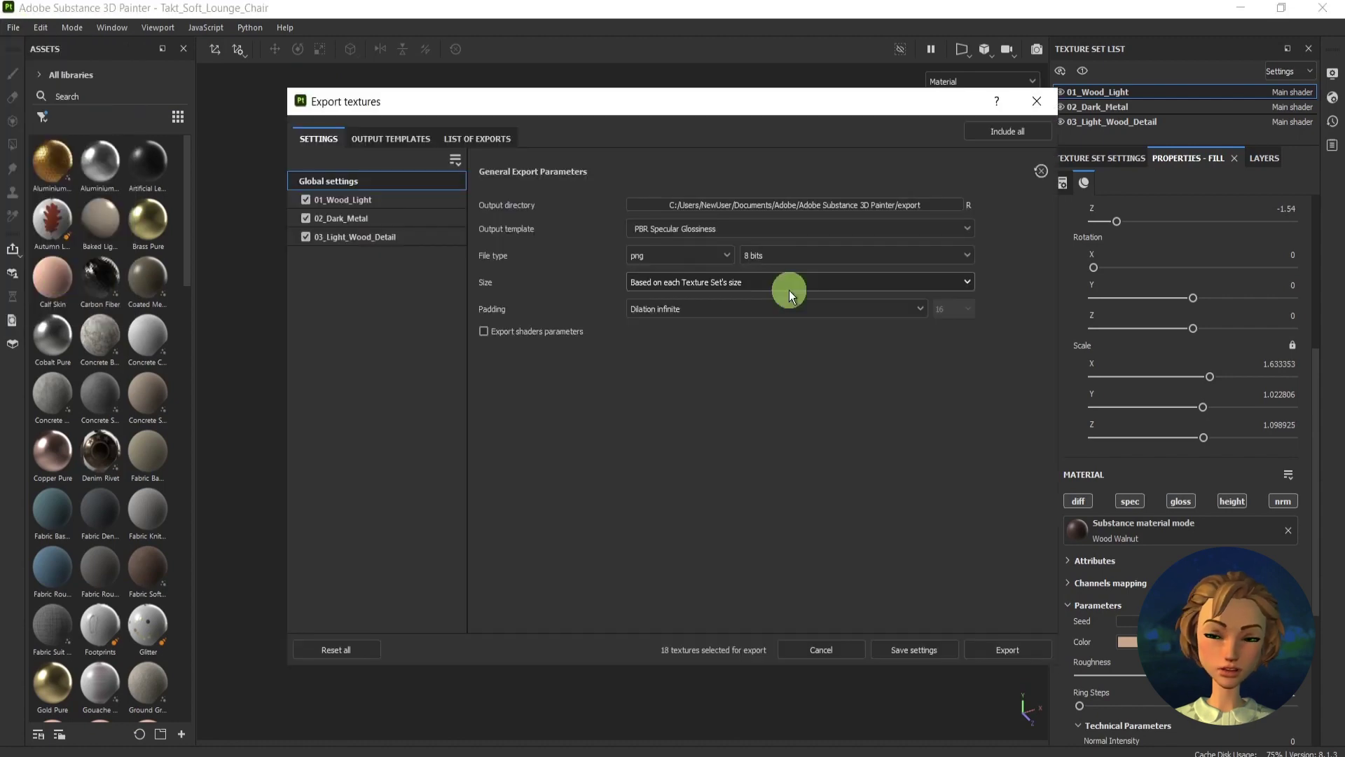
click(394, 139)
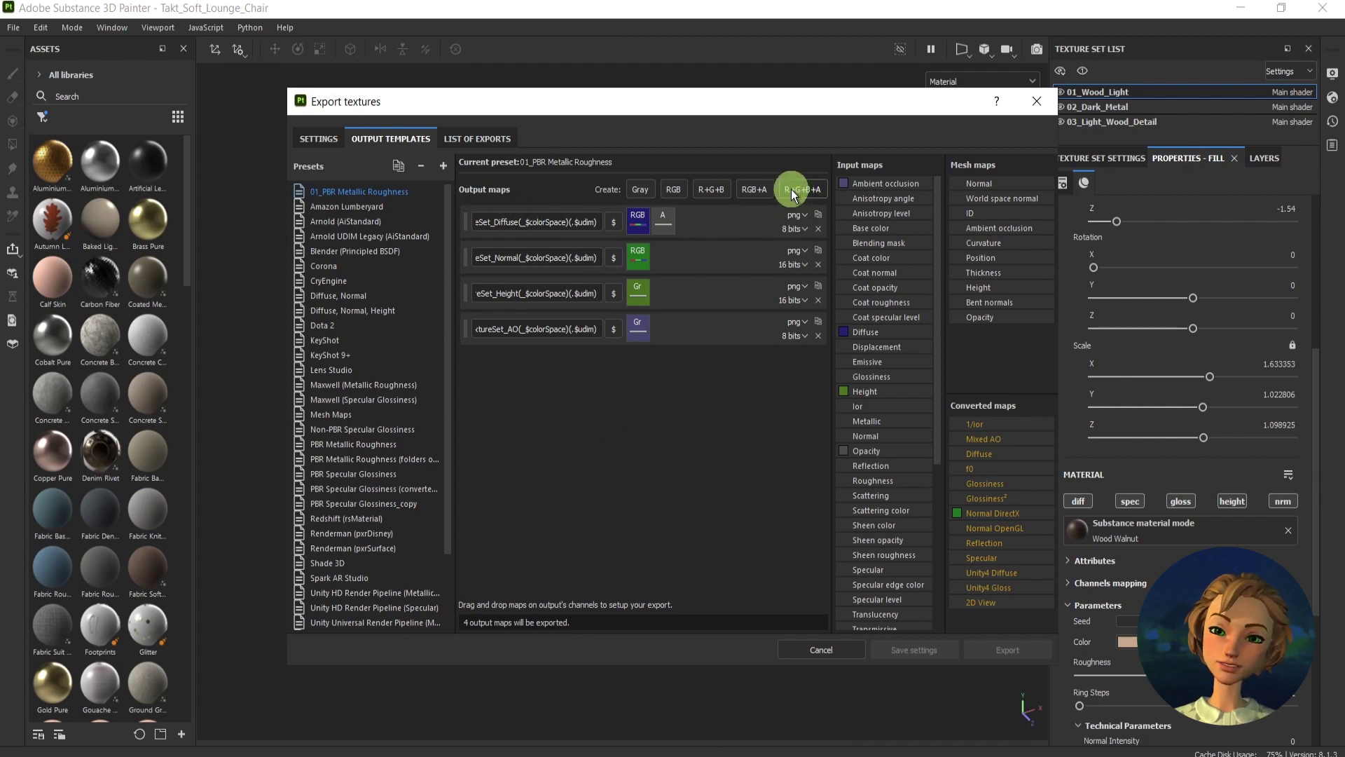
click(816, 191)
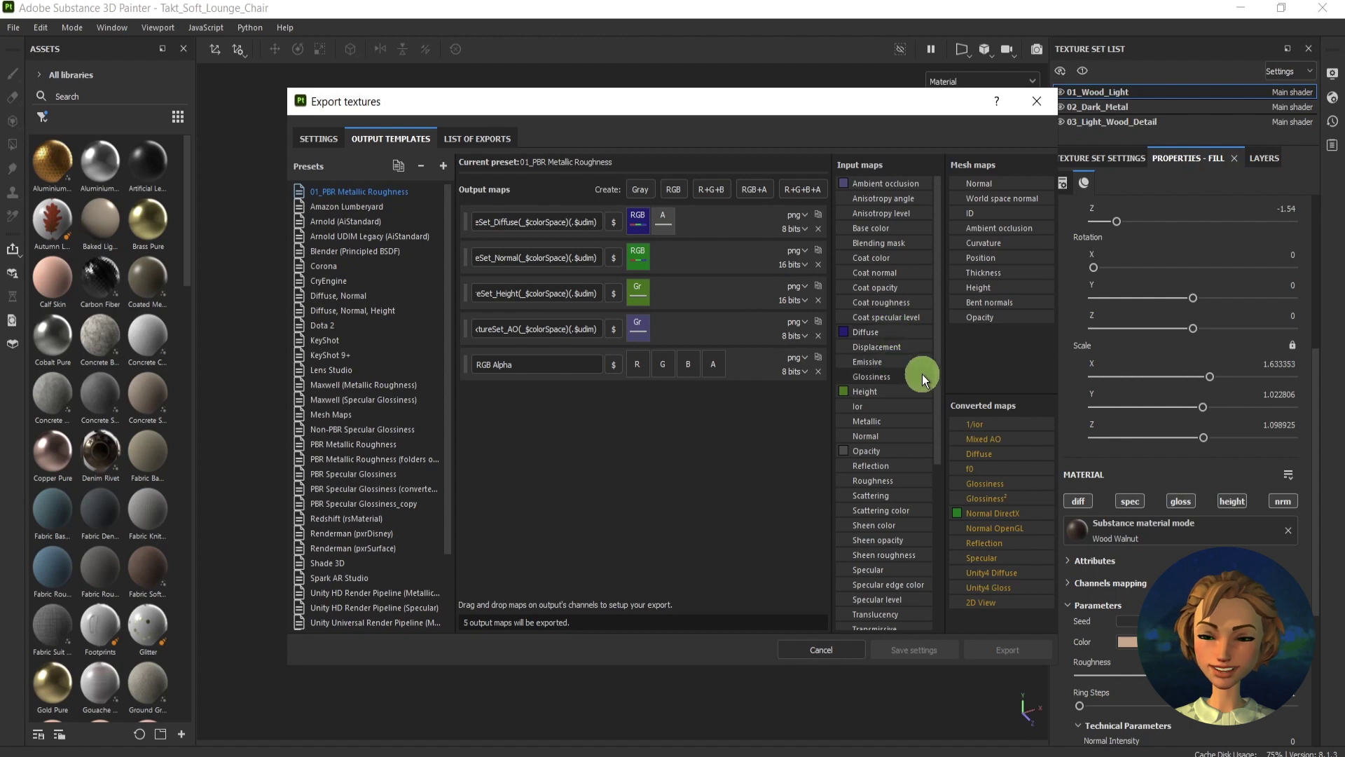
Step: Assign Metallic to the R channel and Ambient occlusion to the G channel of the new output map, both as gray channels
drag(879, 422, 638, 367)
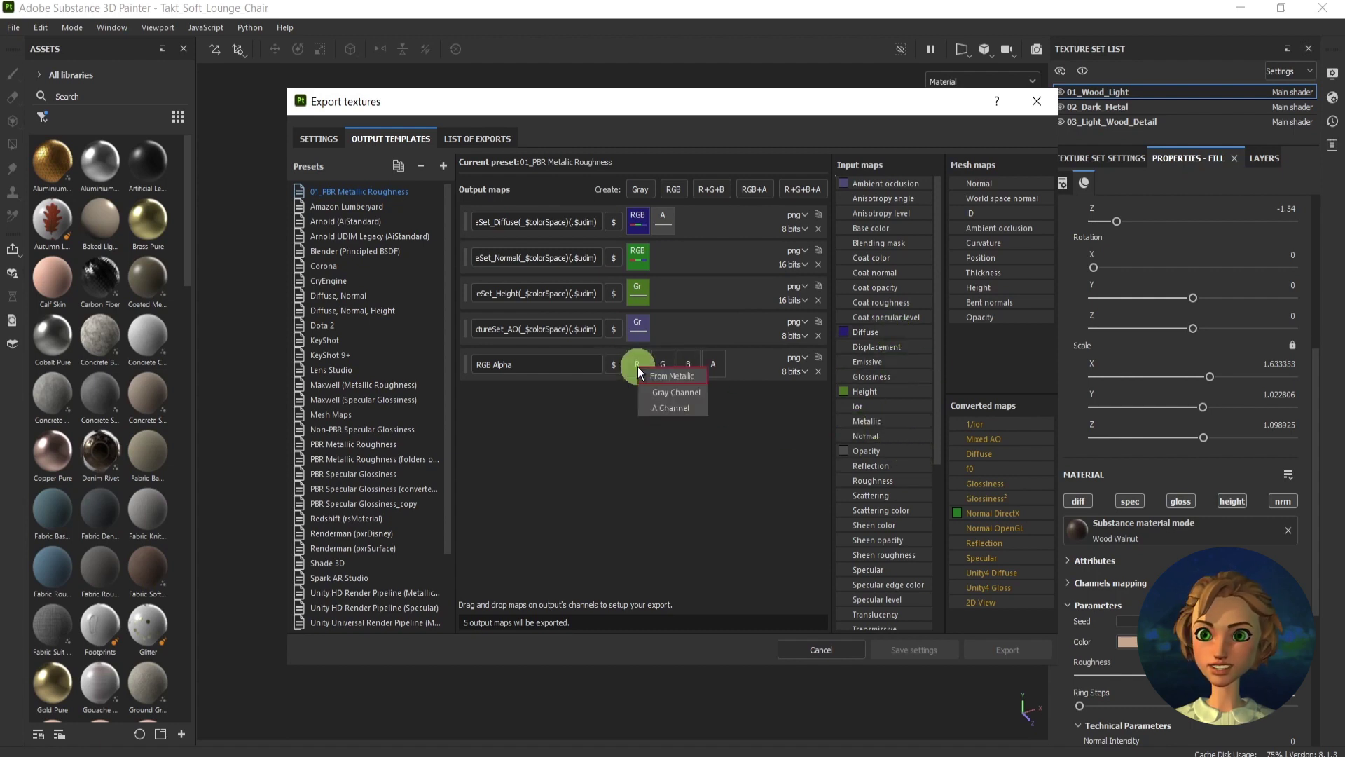
click(666, 392)
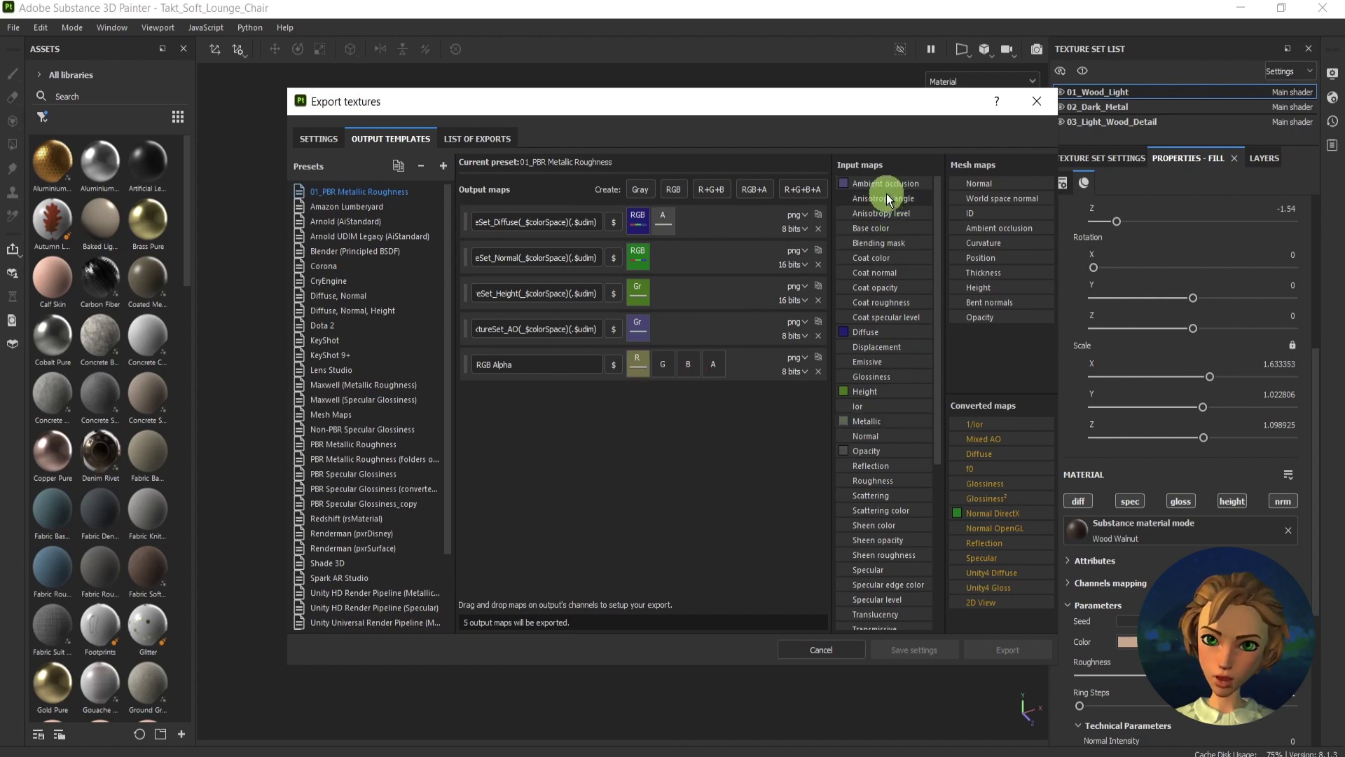
drag(886, 194, 665, 360)
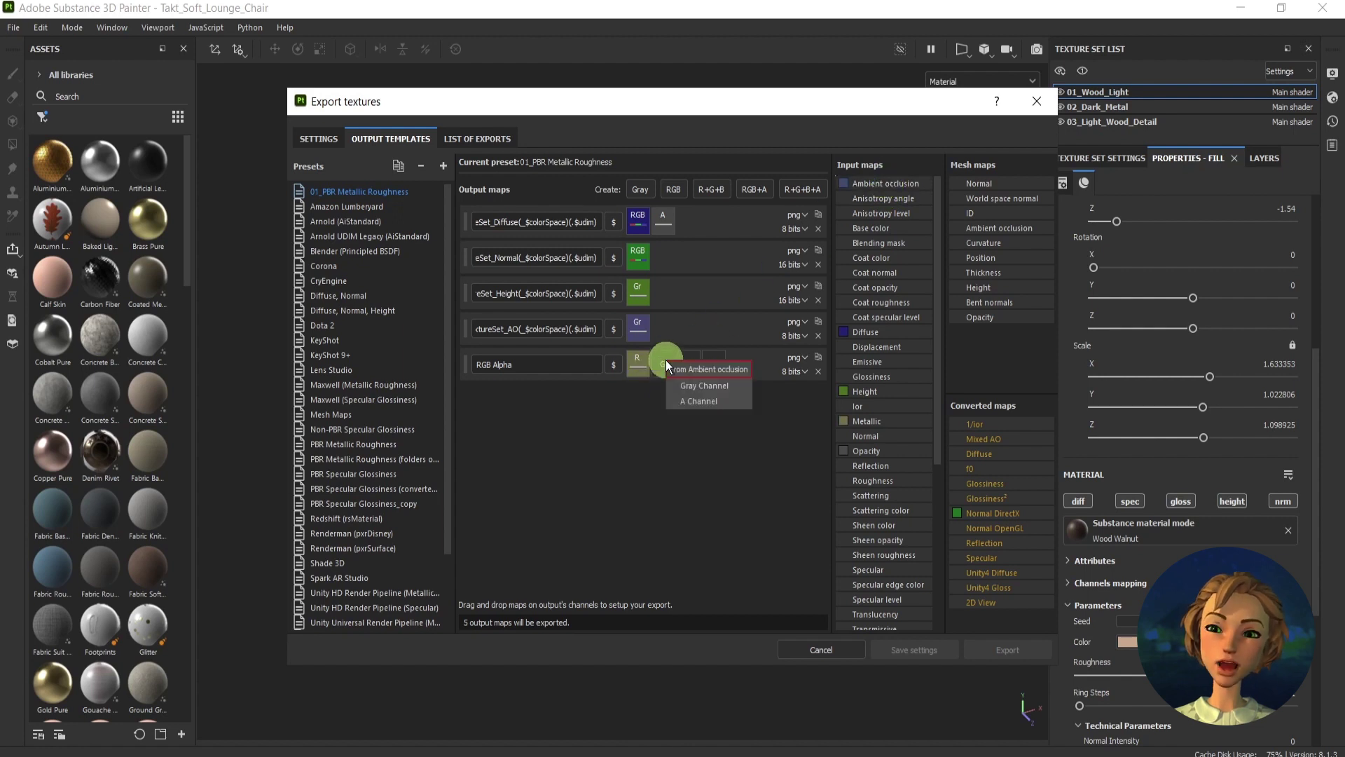
click(697, 389)
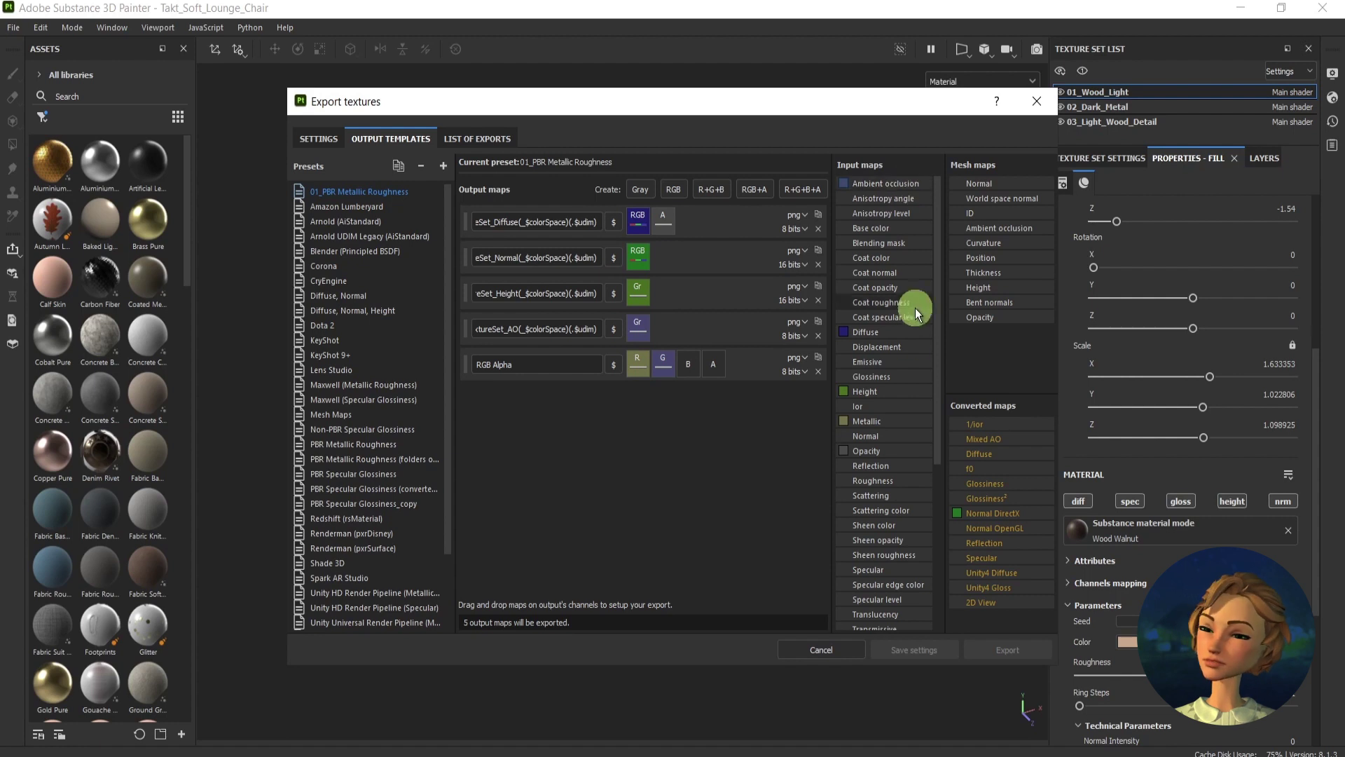
Step: Assign Height to the B channel and Glossiness to the A channel of the new output map, both as gray channels
drag(866, 393, 690, 364)
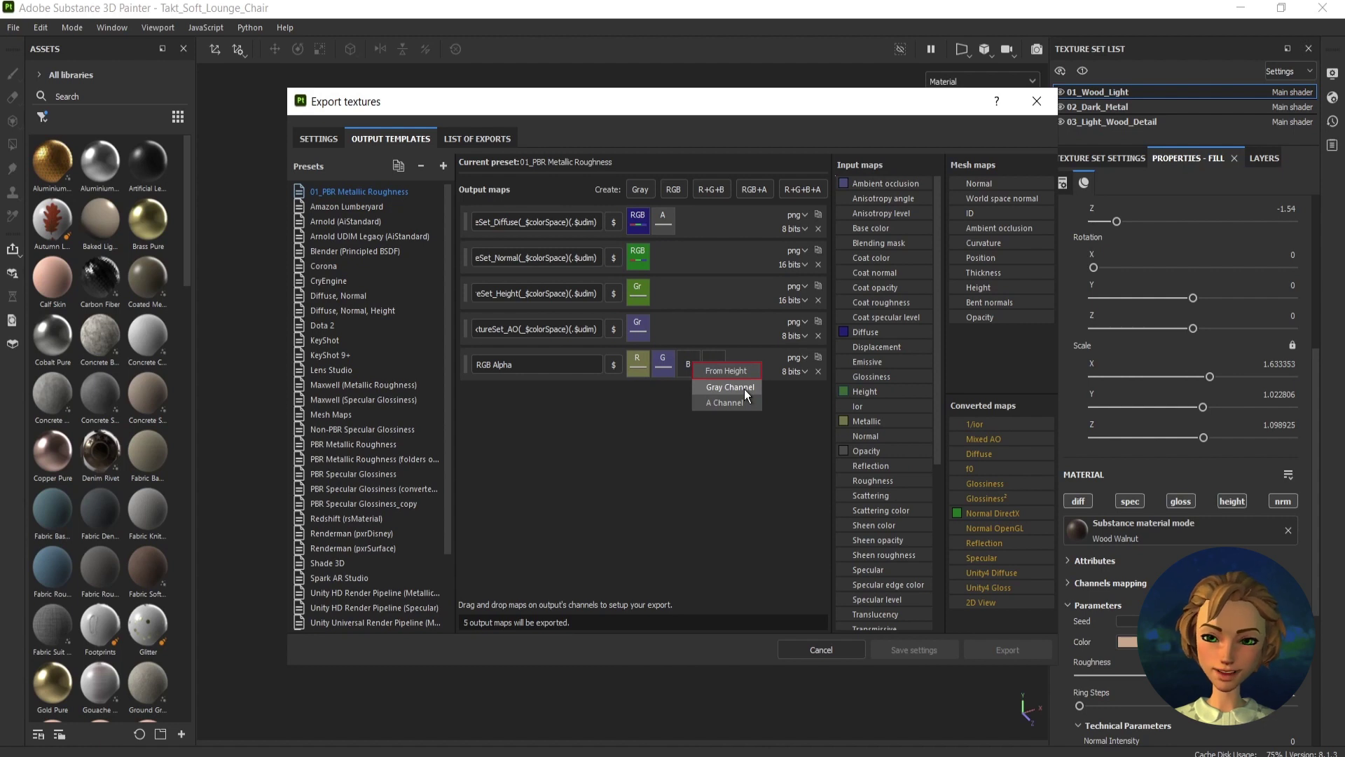
click(745, 389)
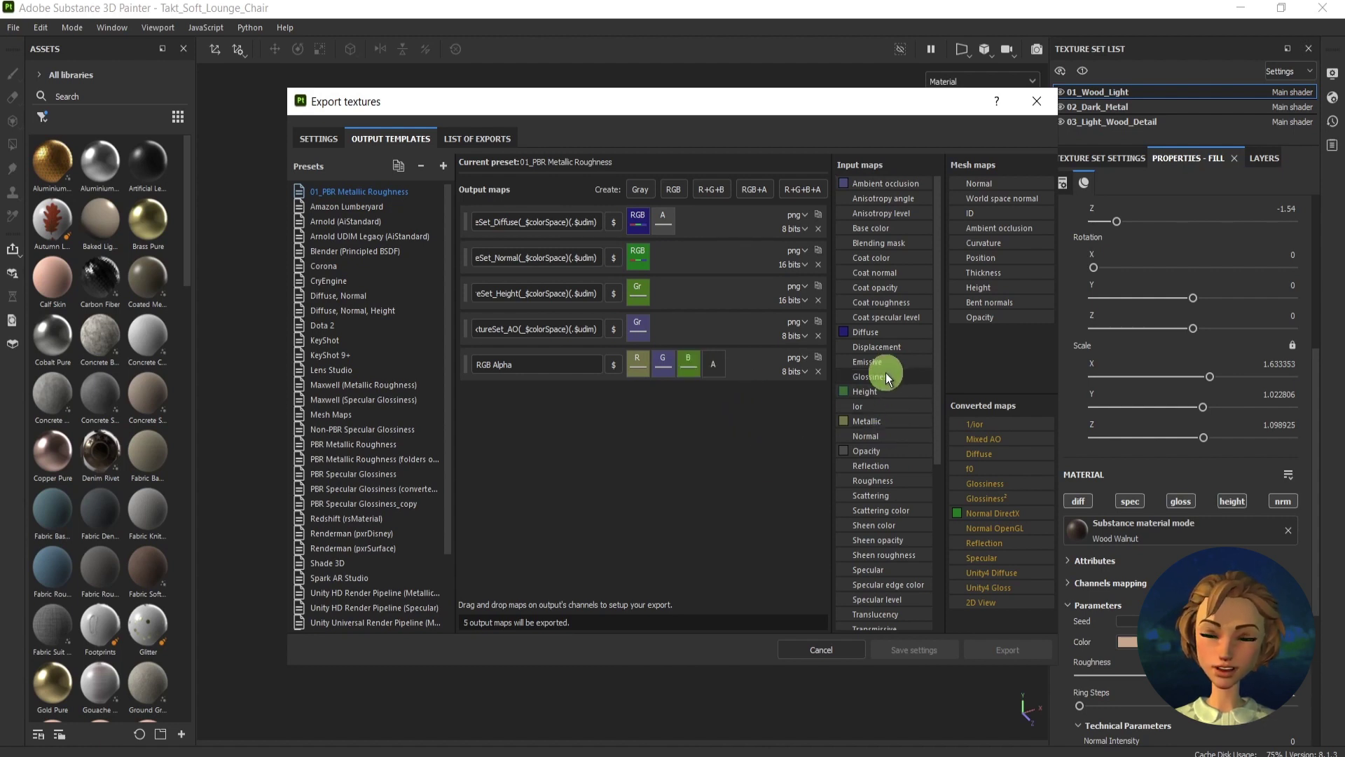
drag(887, 376, 715, 360)
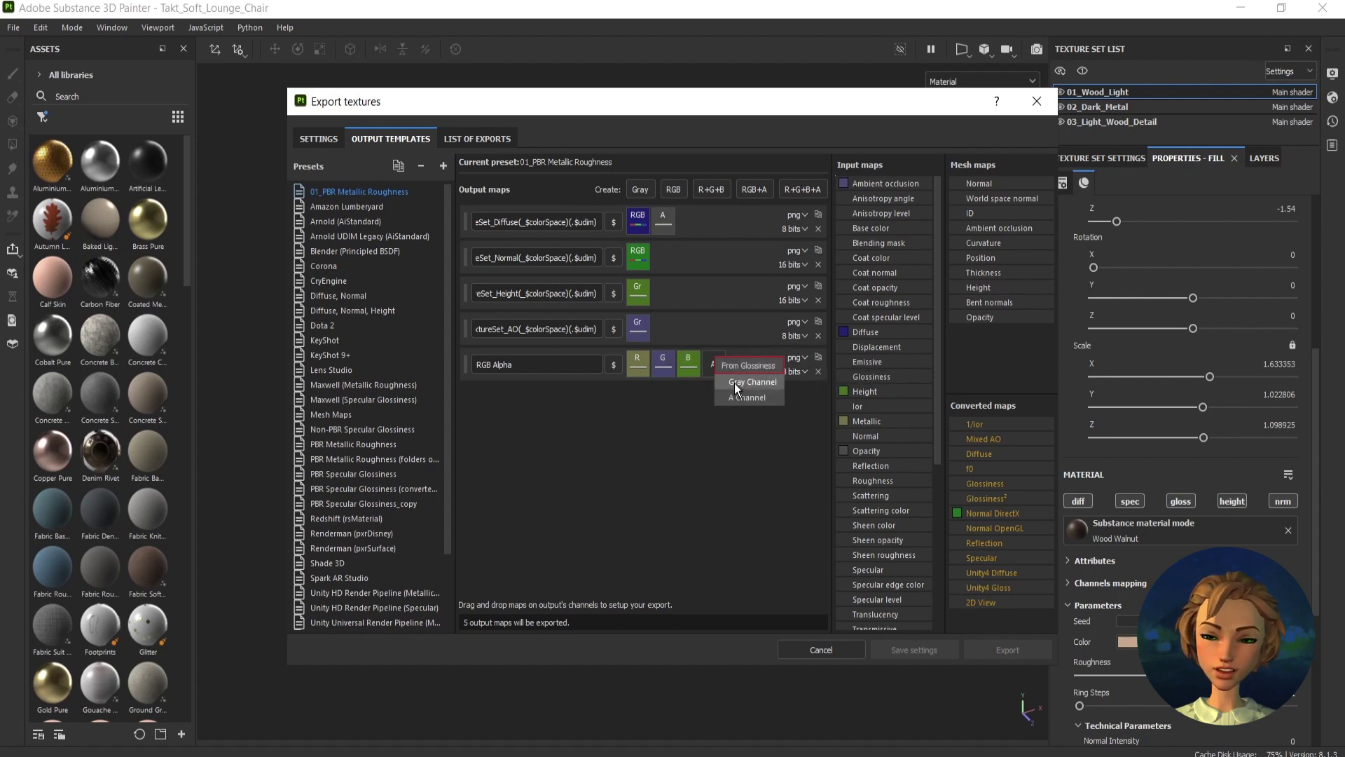
click(734, 384)
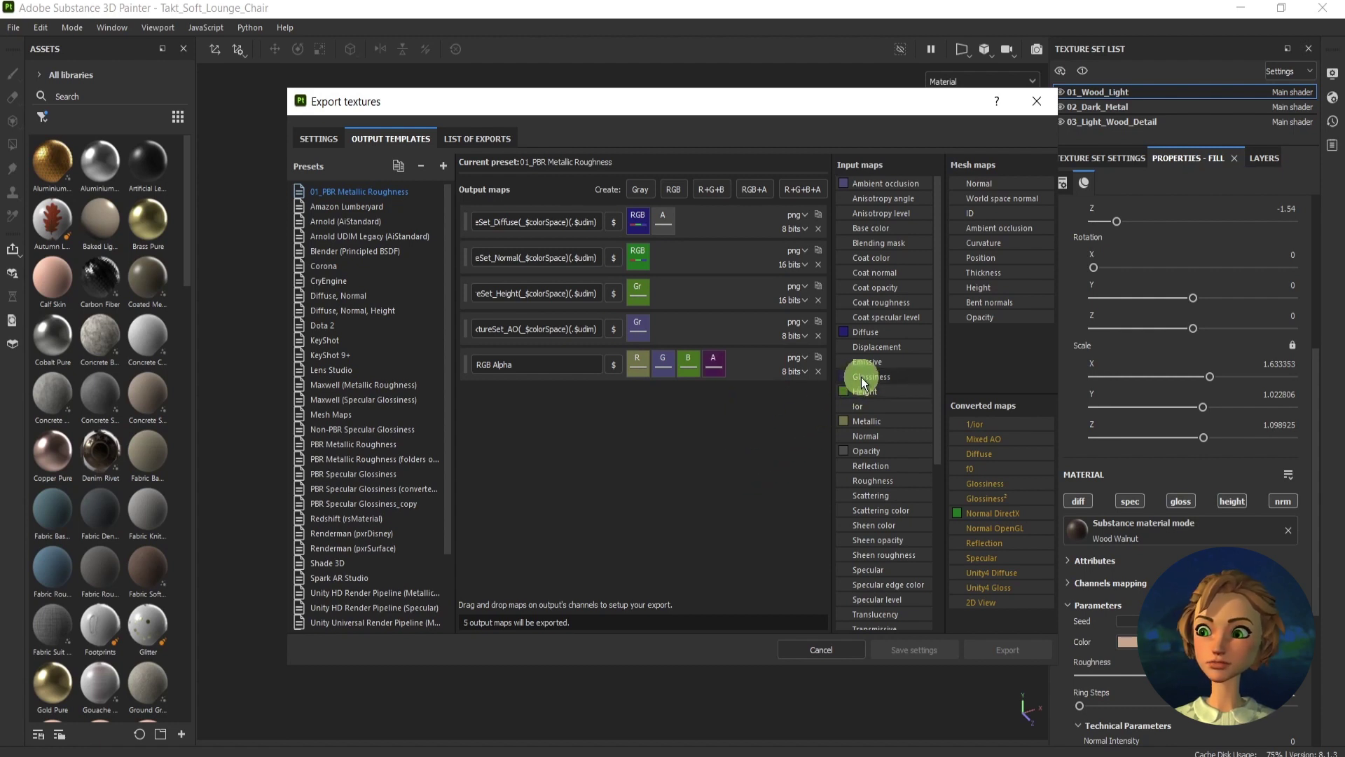
drag(860, 377, 786, 415)
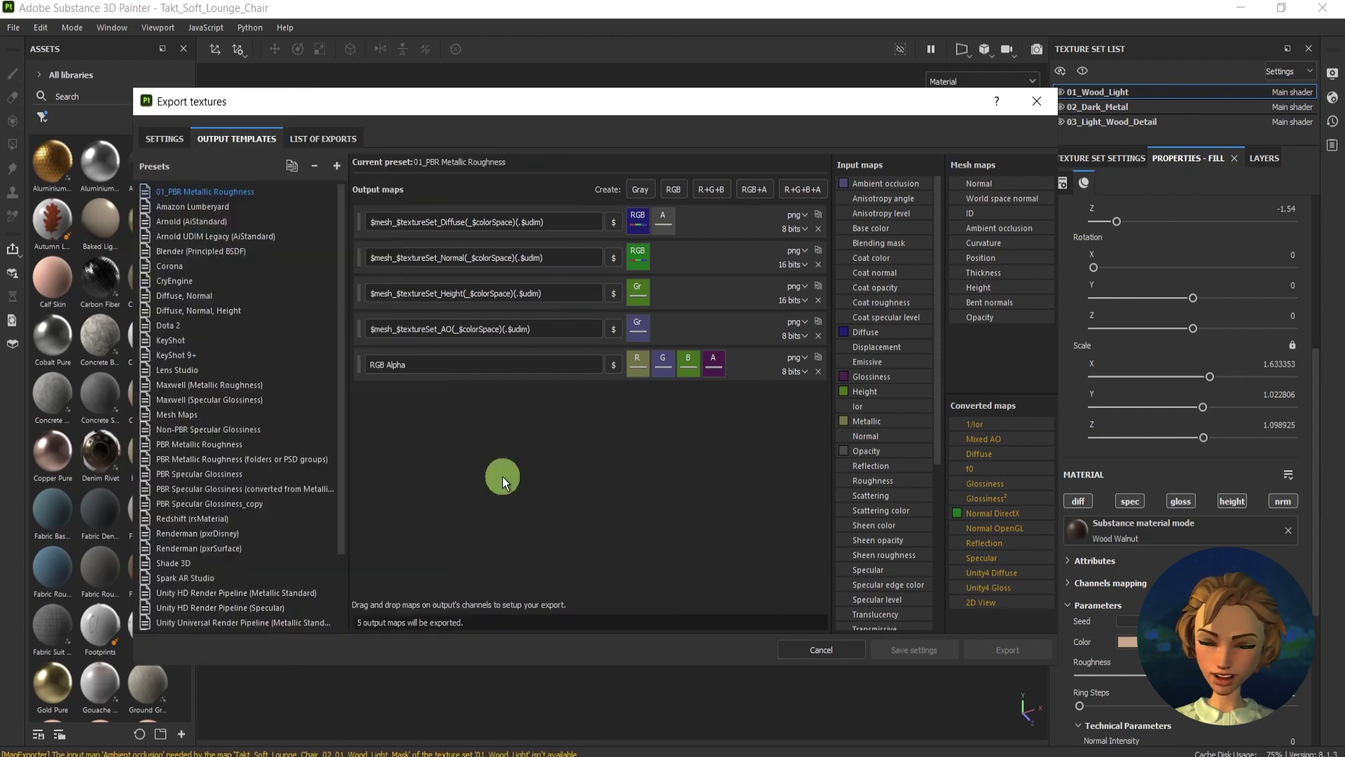
Step: Rename the RGB Alpha output map as $mesh_$textureSet_Mask(_$colorSpace)(.$udim), based on the AO map's name
drag(578, 329, 343, 332)
key(ctrl+c)
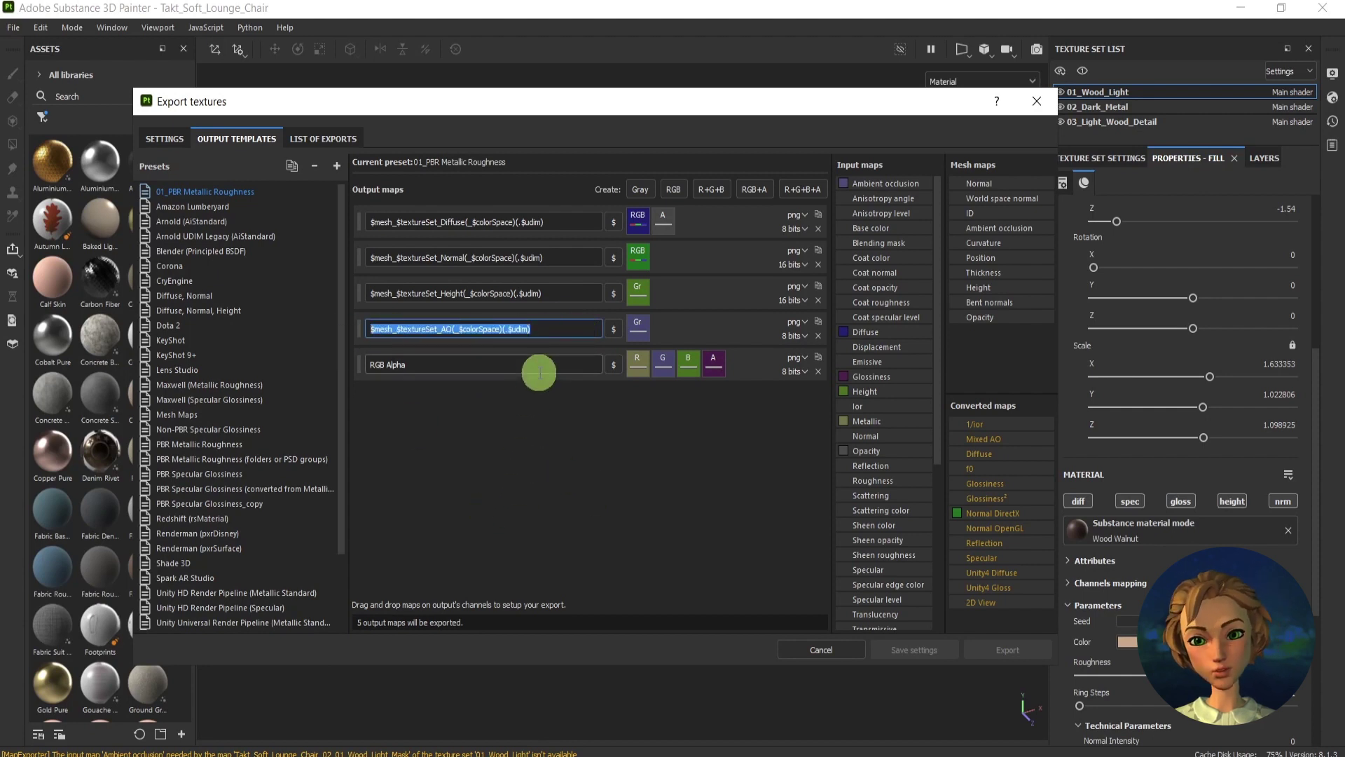
drag(517, 364, 312, 365)
key(ctrl+v)
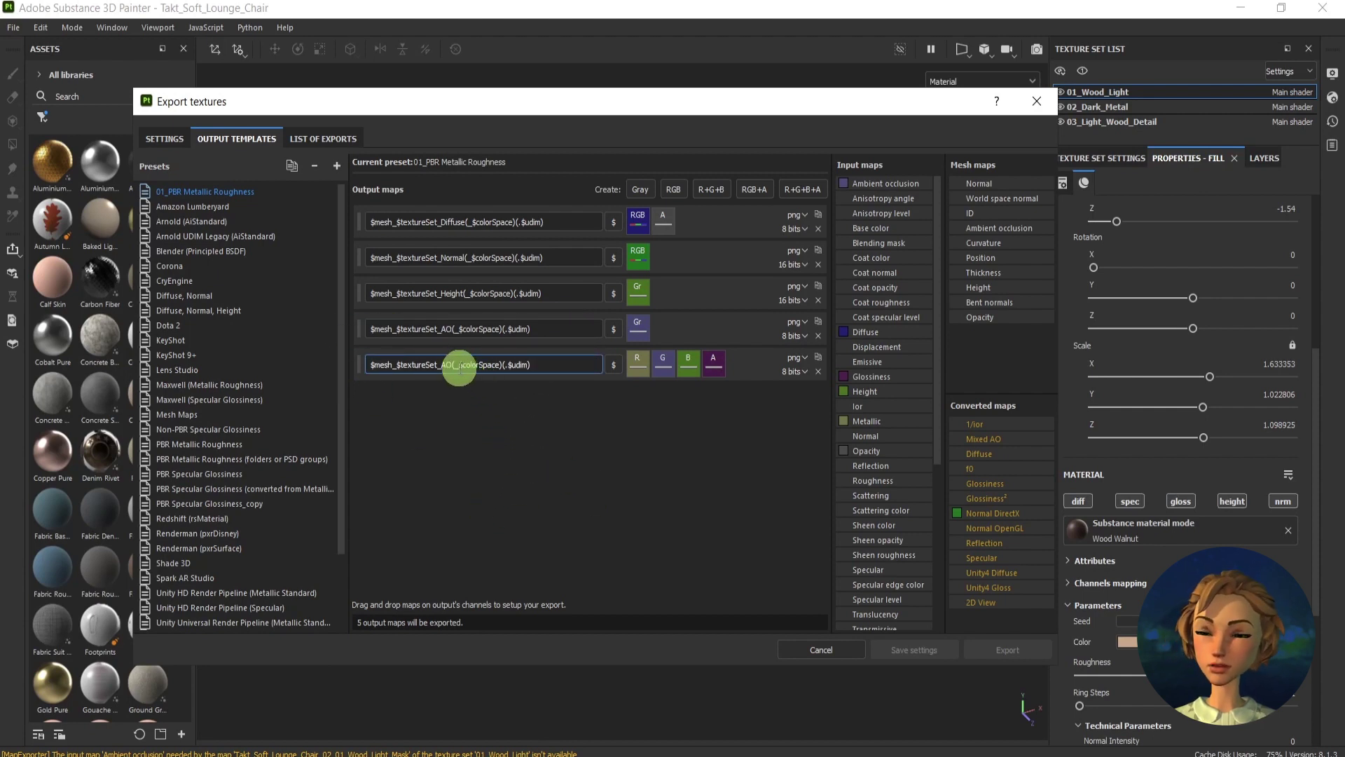
click(453, 365)
key(BackSpace)
key(BackSpace)
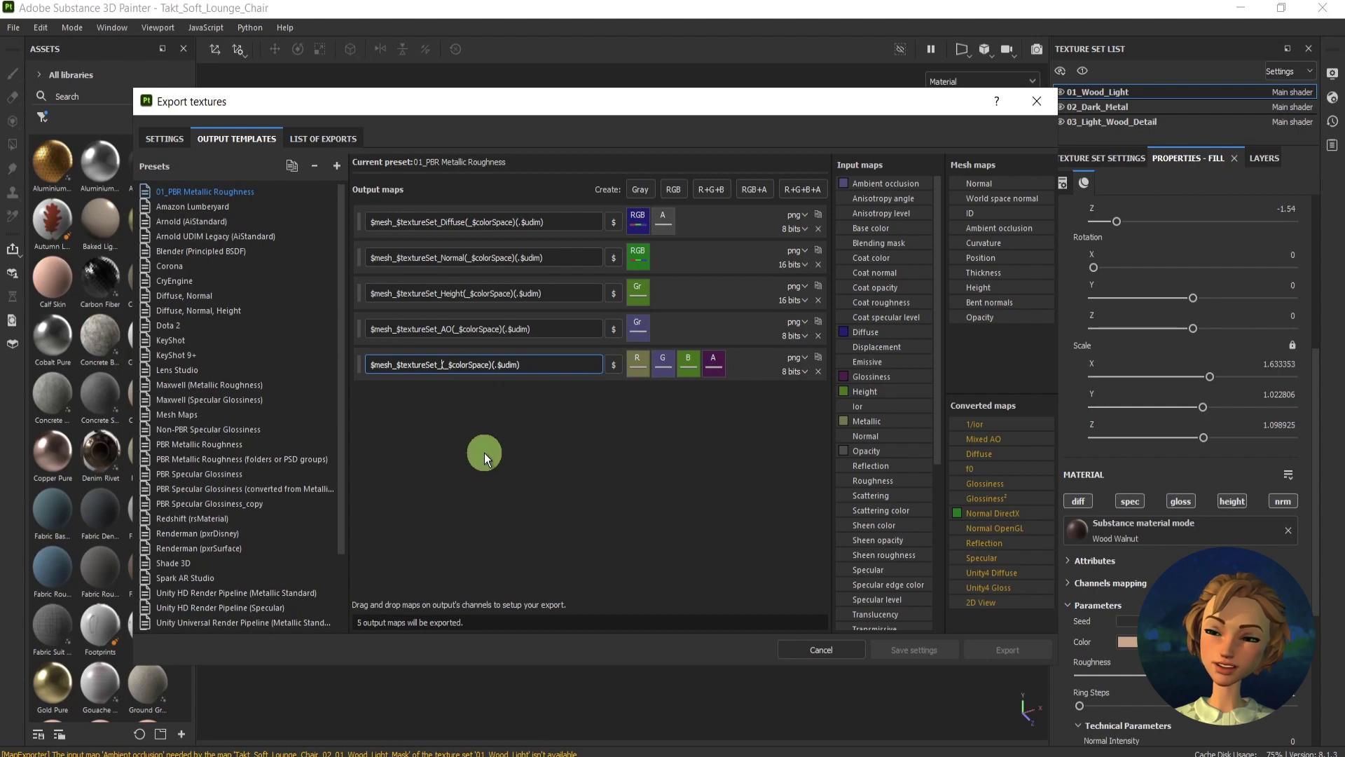
text(Mak)
key(BackSpace)
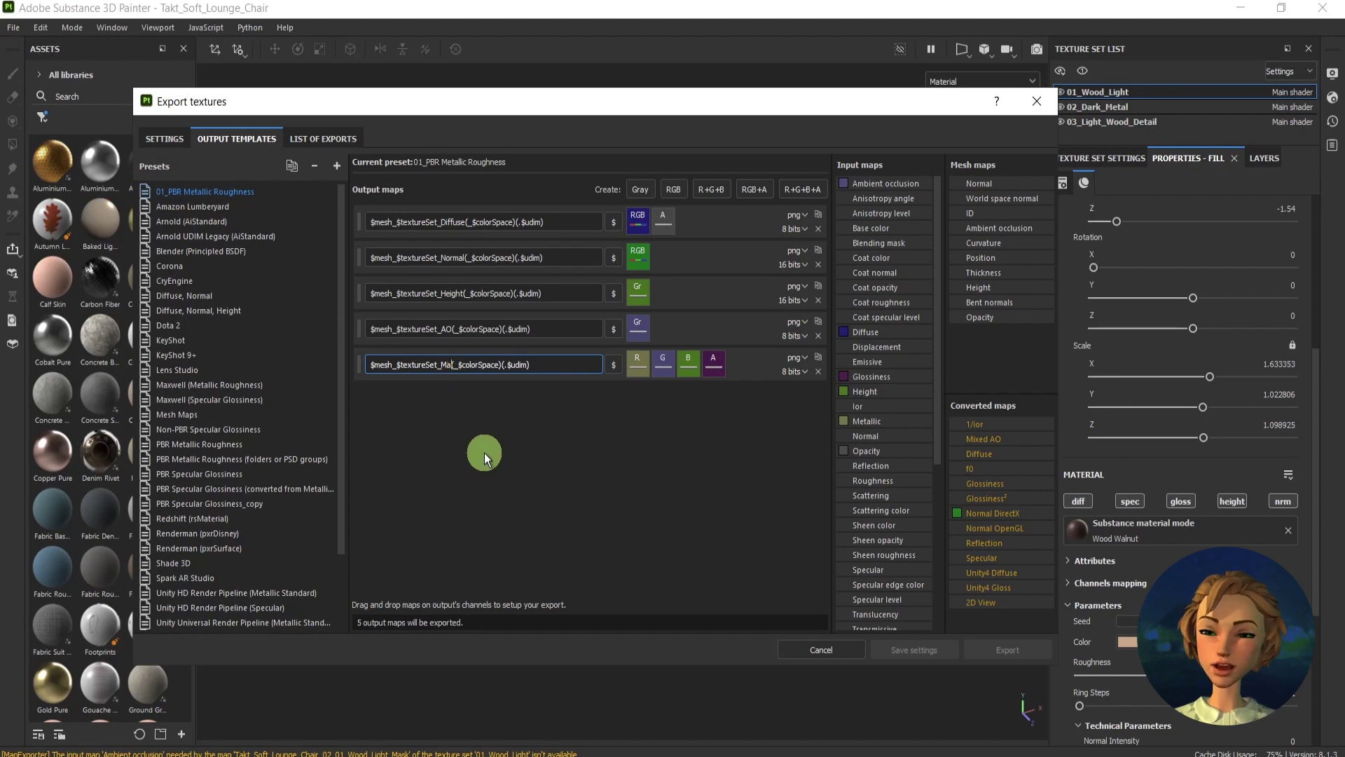
text(sk)
click(488, 452)
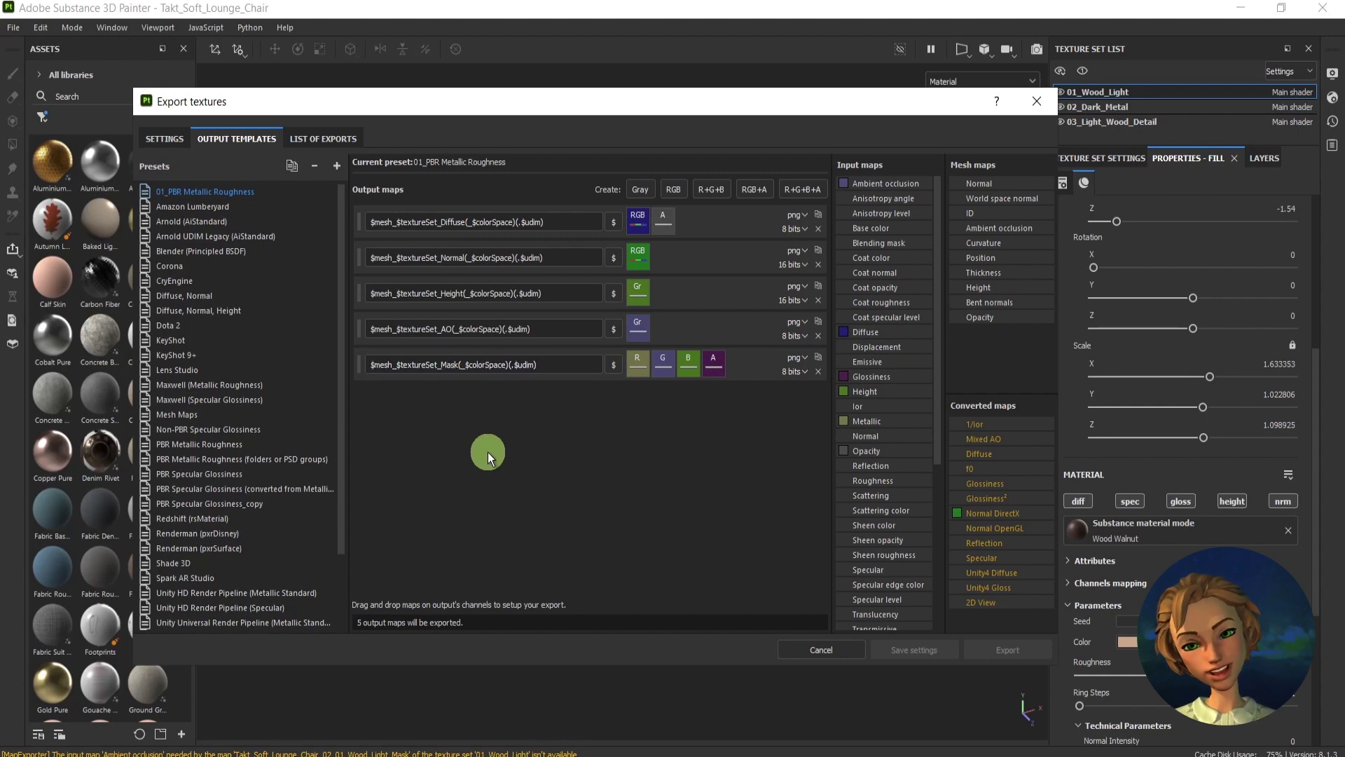
Step: Check the list of exports for 01_Wood_Light, export its textures and widen the console to read the export log
click(321, 140)
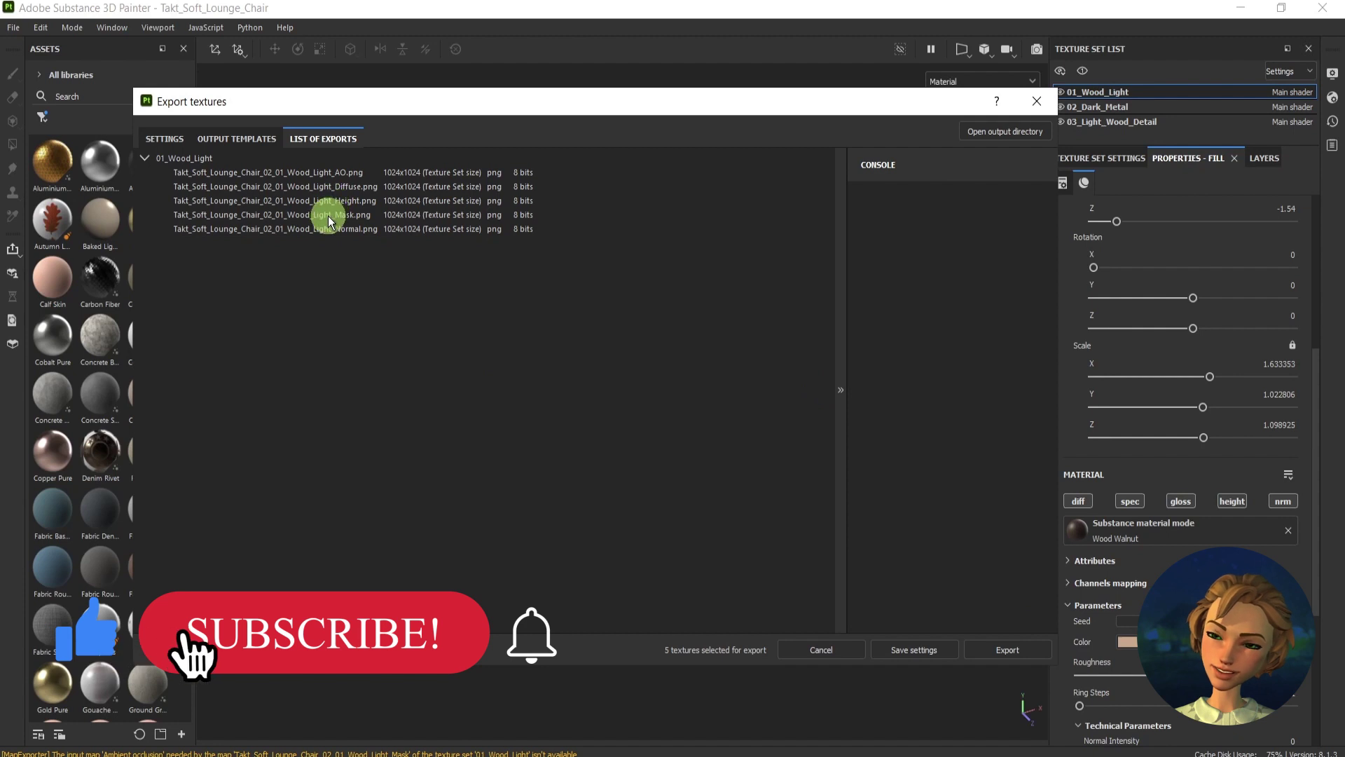
click(1025, 651)
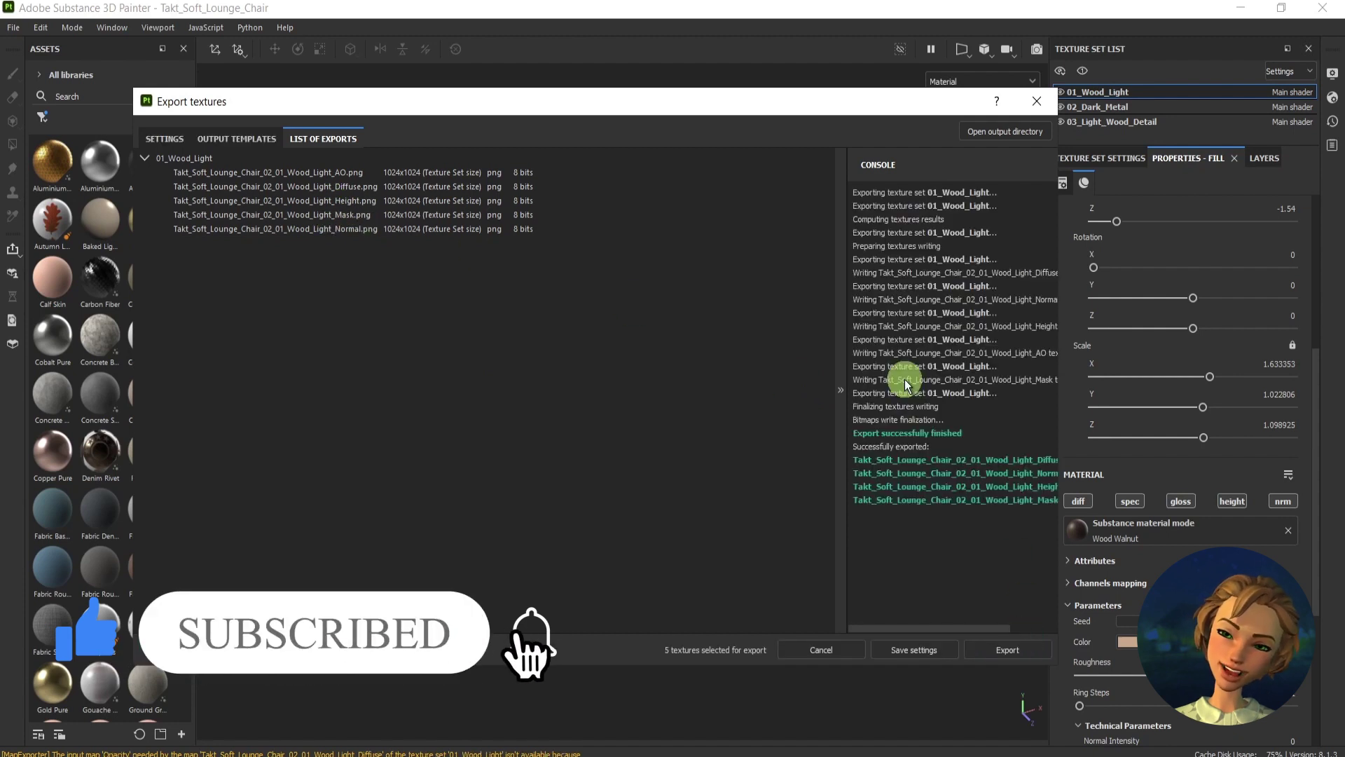
drag(849, 387, 753, 383)
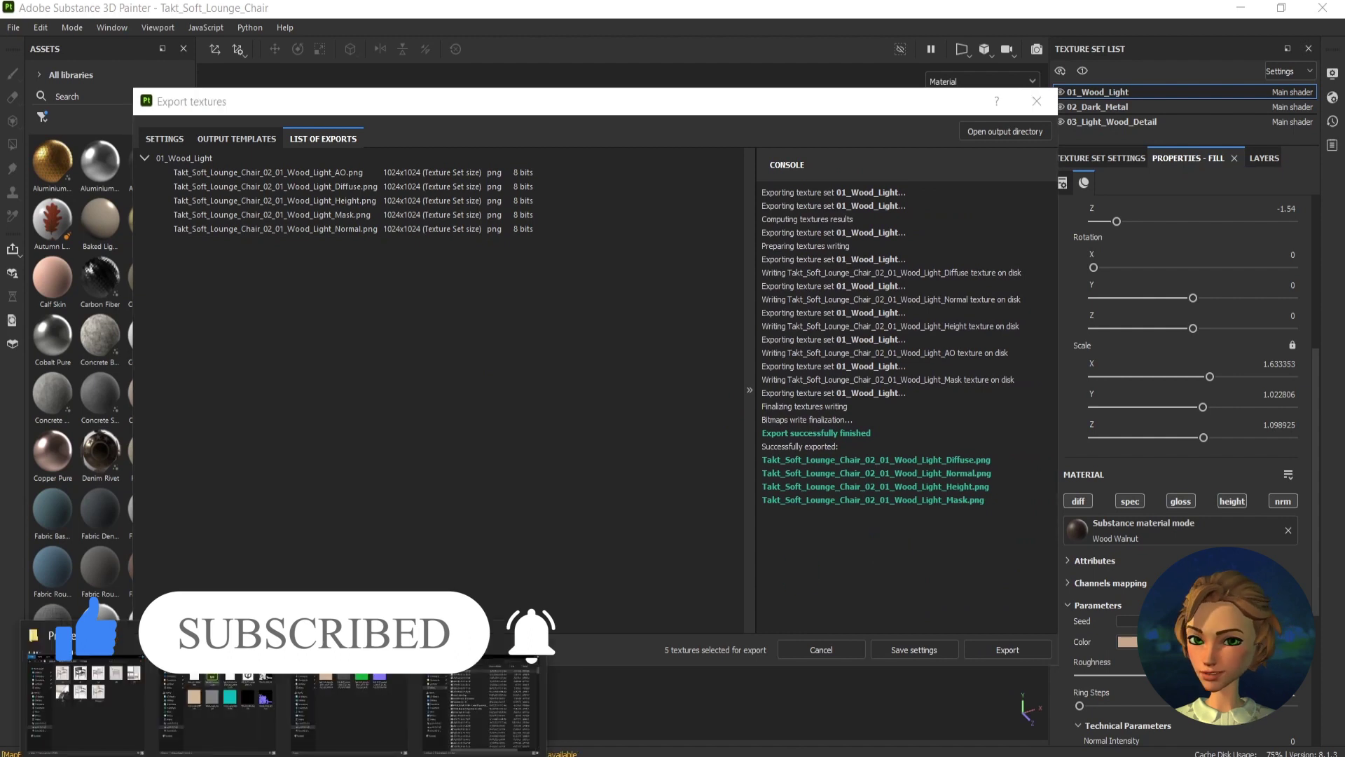
Step: View the exported Wood_Light_Mask texture in the maps folder, then close the texture export dialog and return to the chair
click(831, 351)
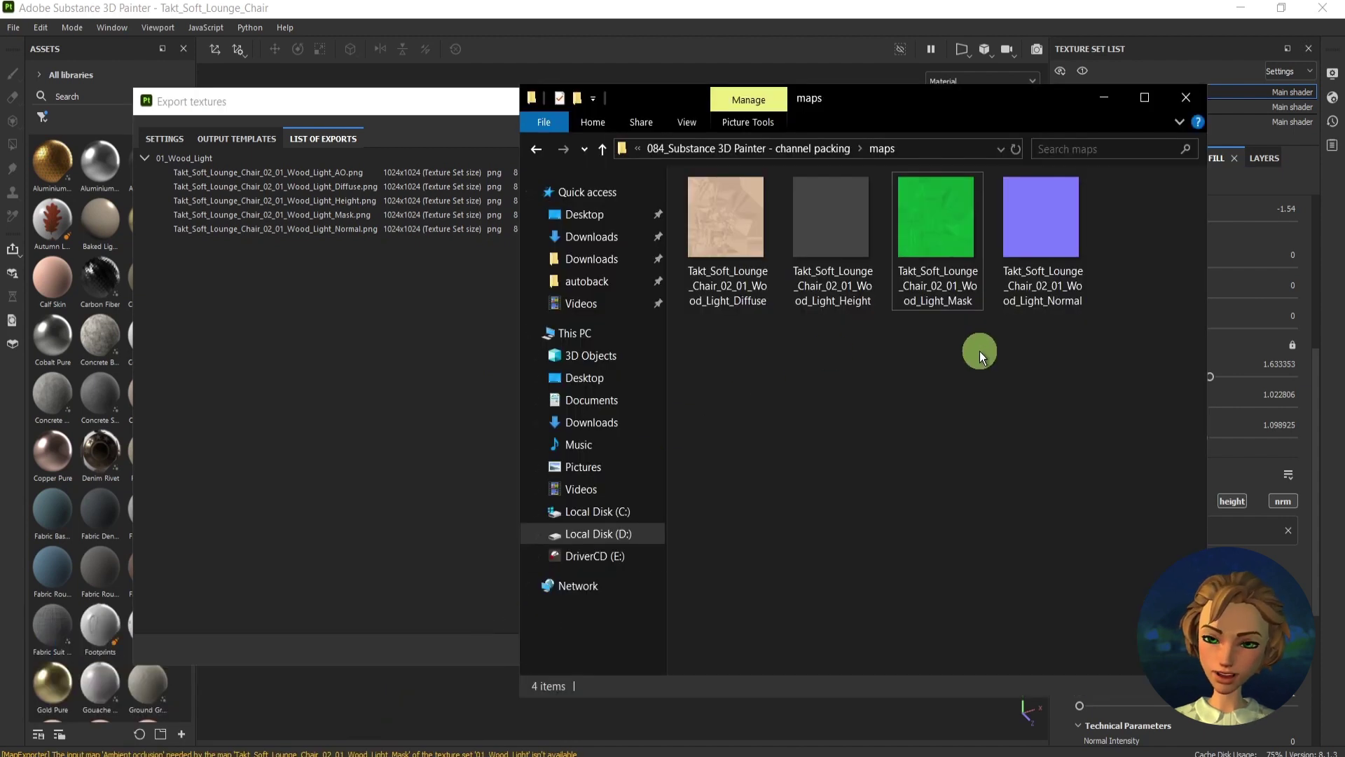
double_click(952, 235)
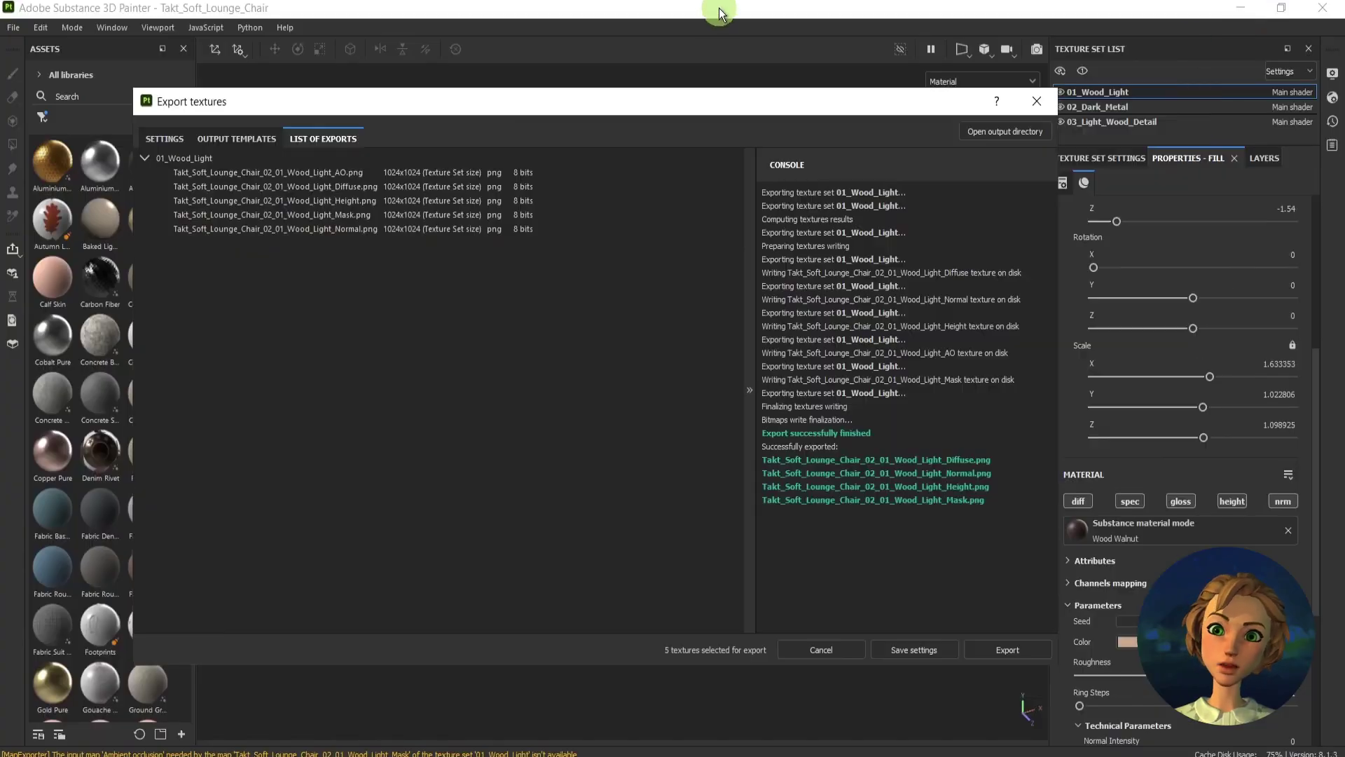
click(1049, 95)
key(f)
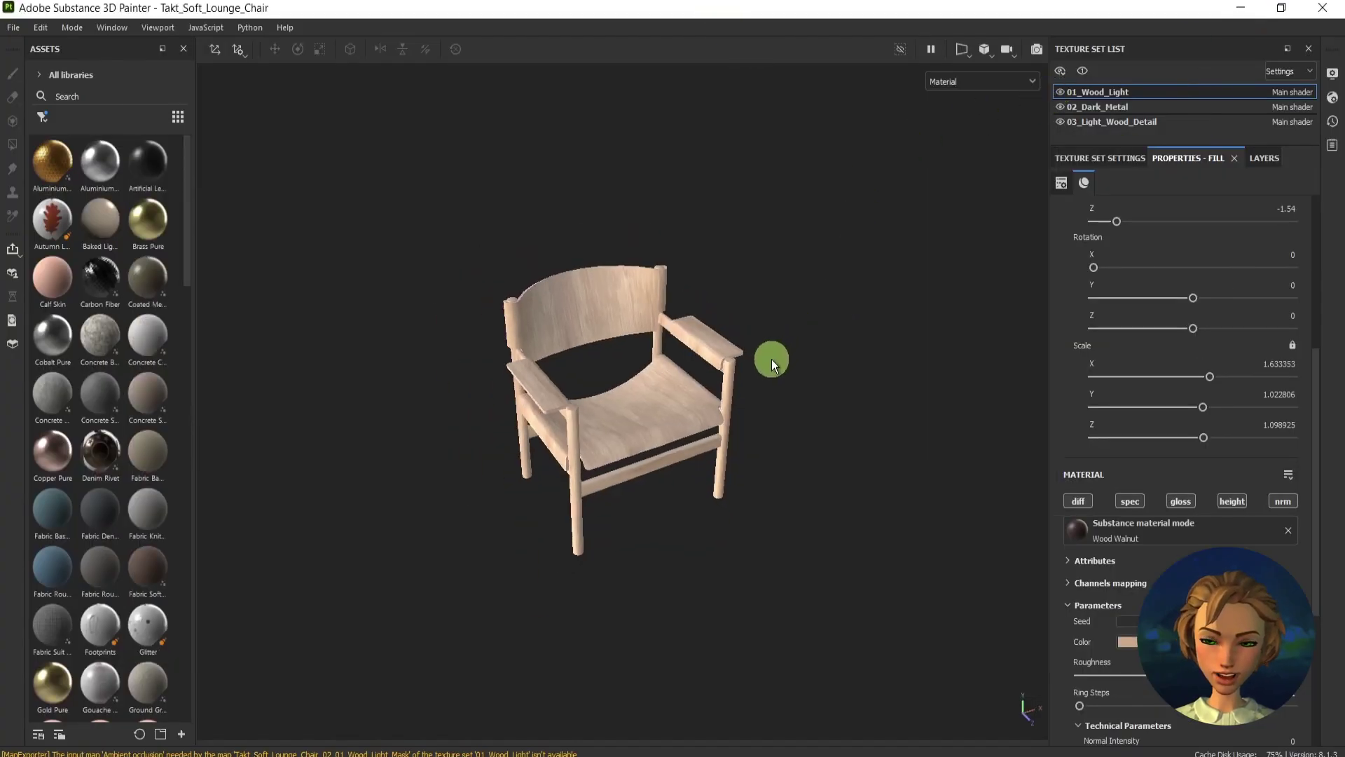